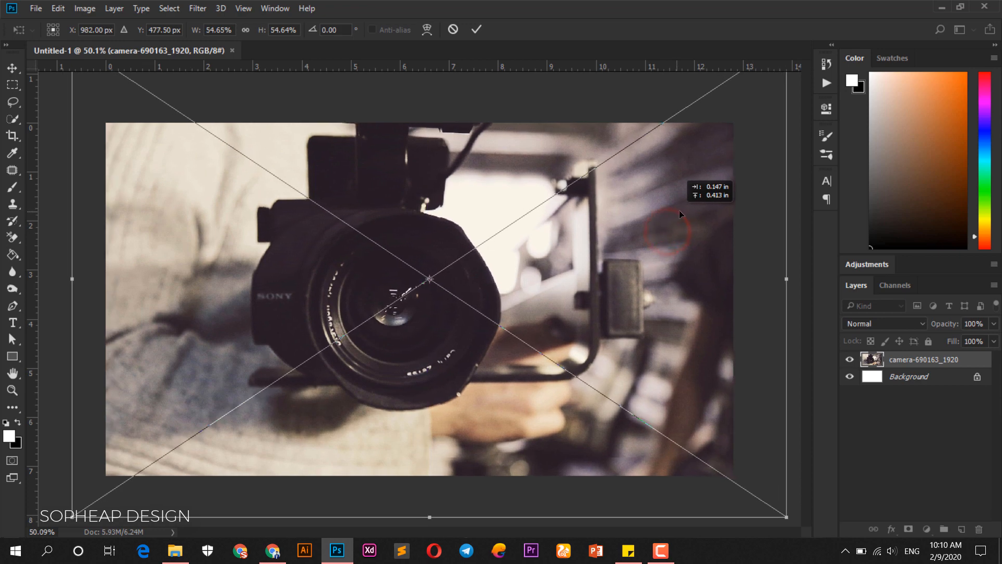
Commit the placed camera photo and shift it slightly within the canvas
left_click(476, 30)
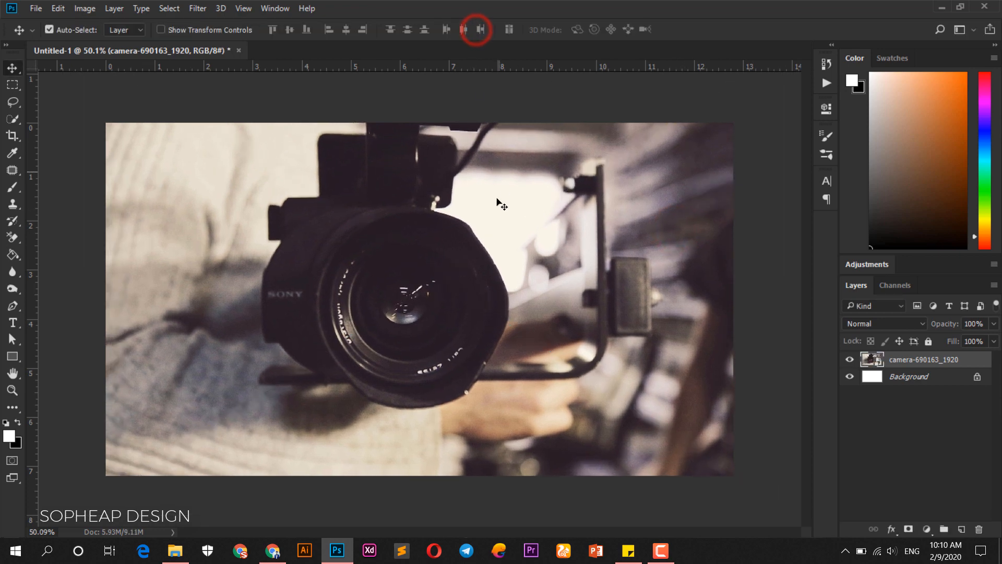
left_click_drag(495, 226, 502, 232)
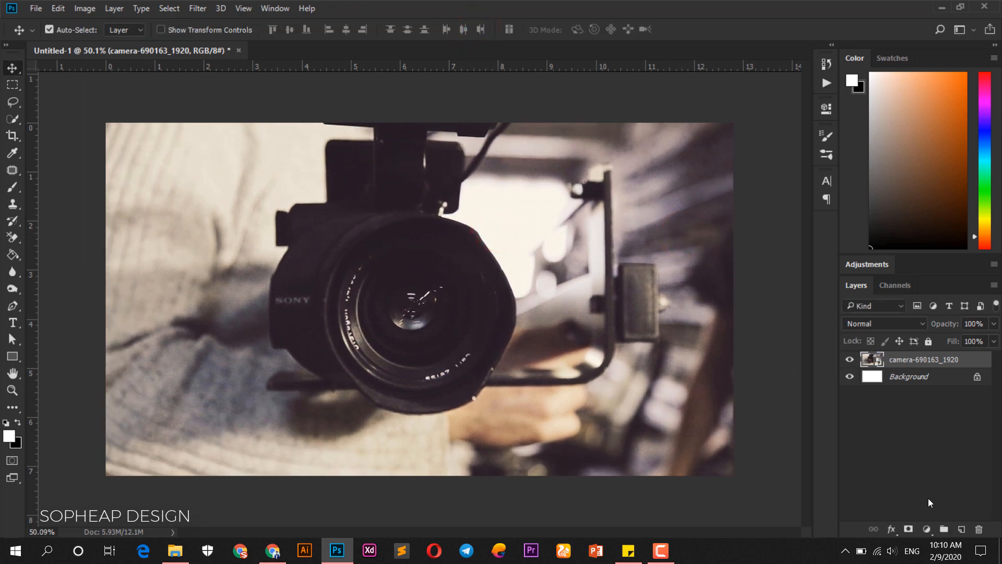
Add a dark gray solid color fill layer over the camera photo and reduce its opacity to 43%
left_click(927, 529)
left_click(910, 246)
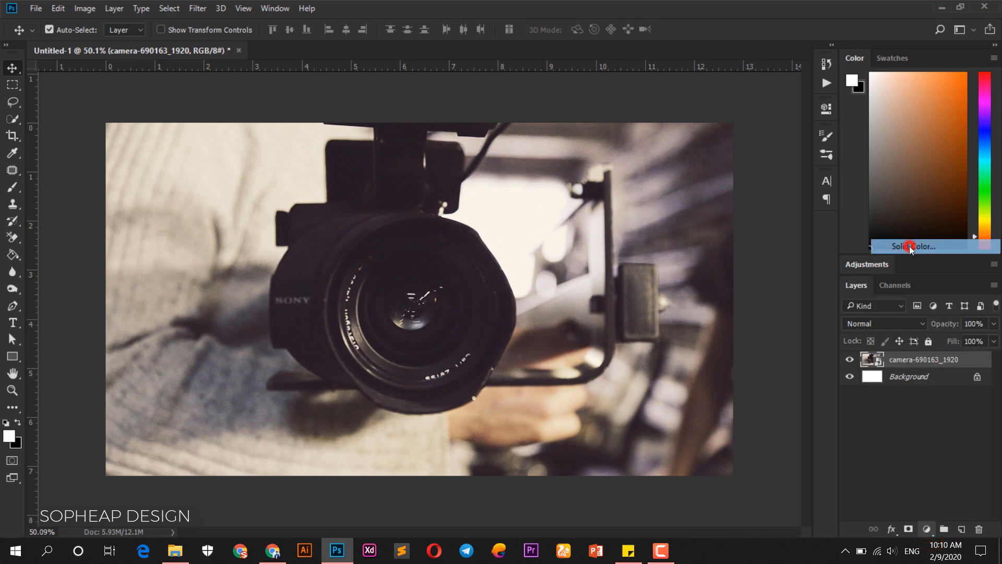
left_click_drag(504, 298, 470, 359)
left_click(770, 253)
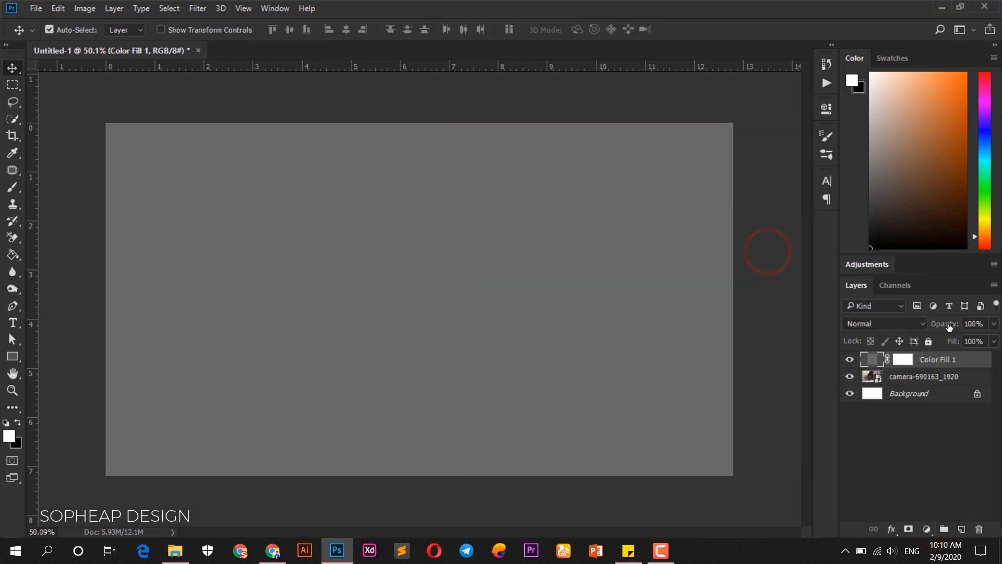
left_click_drag(948, 325, 913, 327)
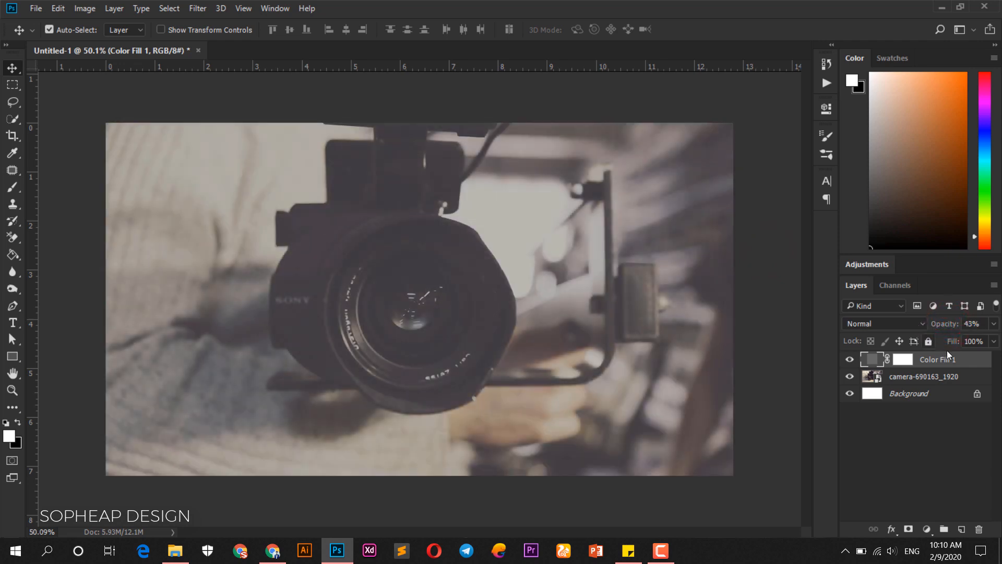
Group the color fill layer together with the camera photo layer
left_click(962, 357)
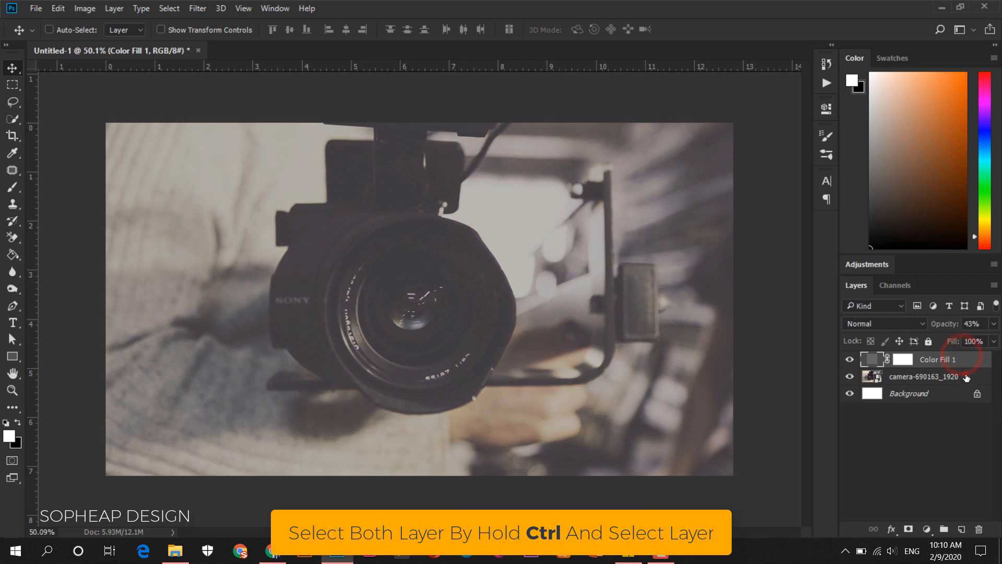
left_click(967, 377, "ctrl")
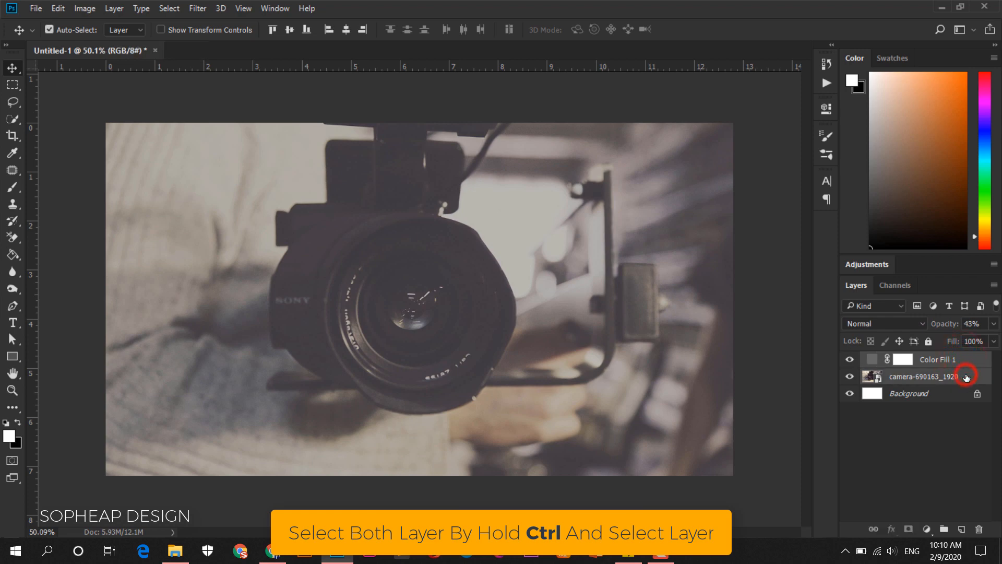
left_click(945, 529)
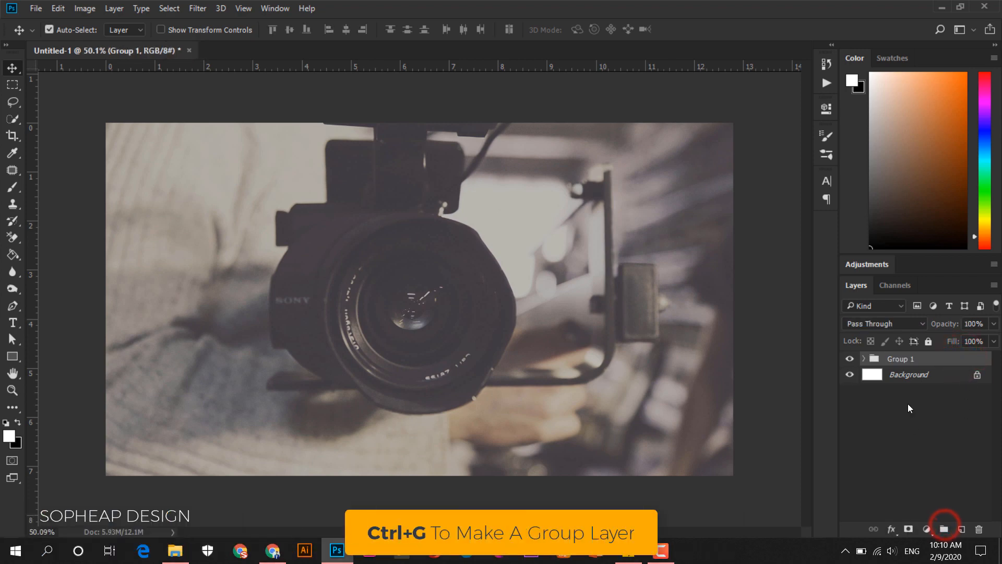
Rename the new group as BG and lock it completely
double_click(900, 359)
type("BG")
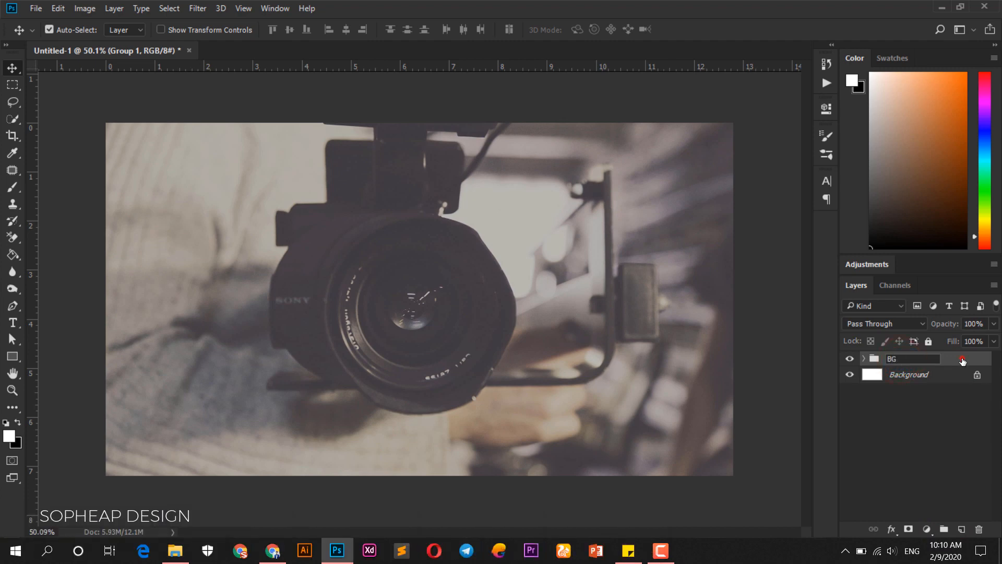
key("Return")
left_click(929, 342)
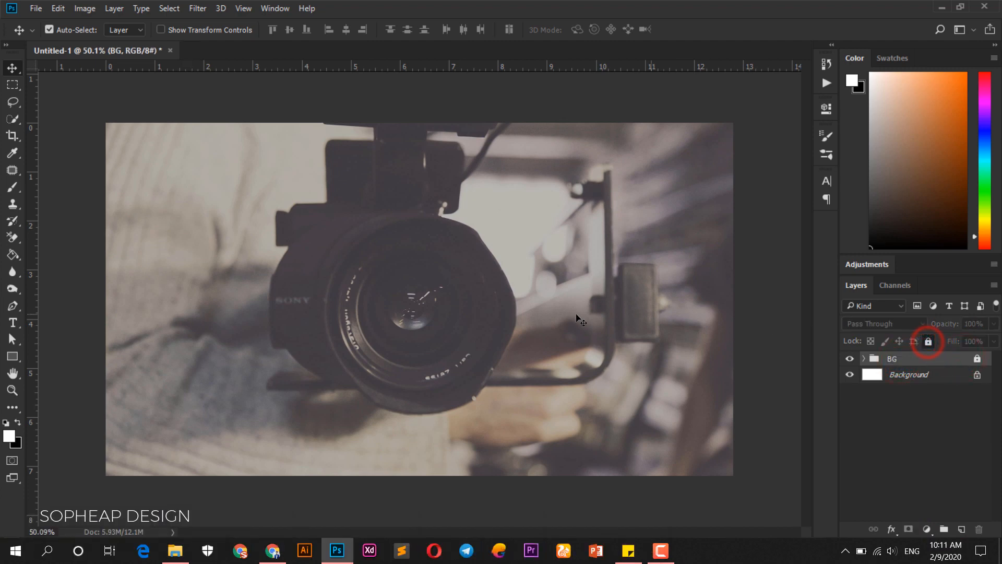
Draw an 8-sided polygon shape about 193 px wide, centered on the camera lens
left_click(393, 301)
scroll(393, 302, "up", 3)
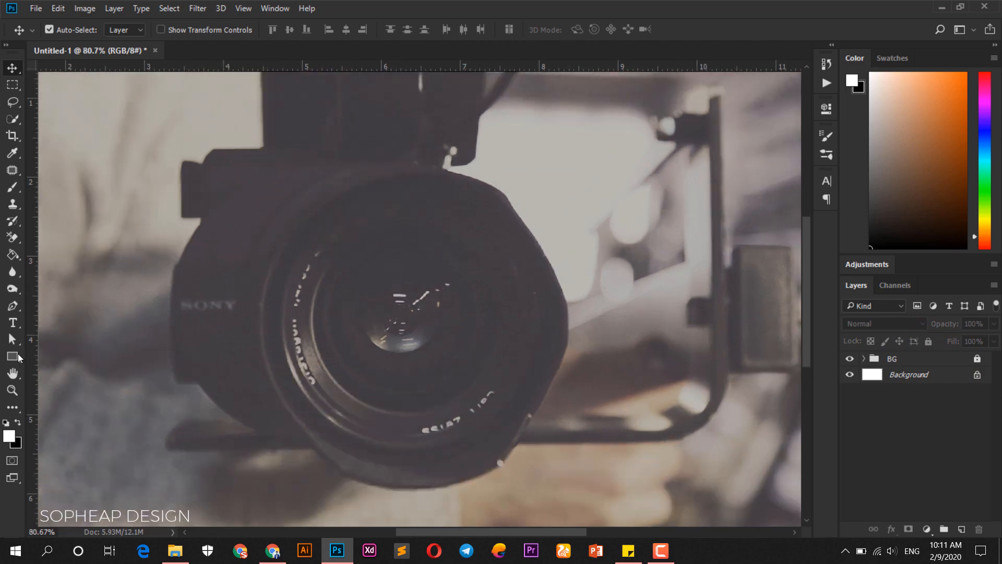
left_click(18, 354)
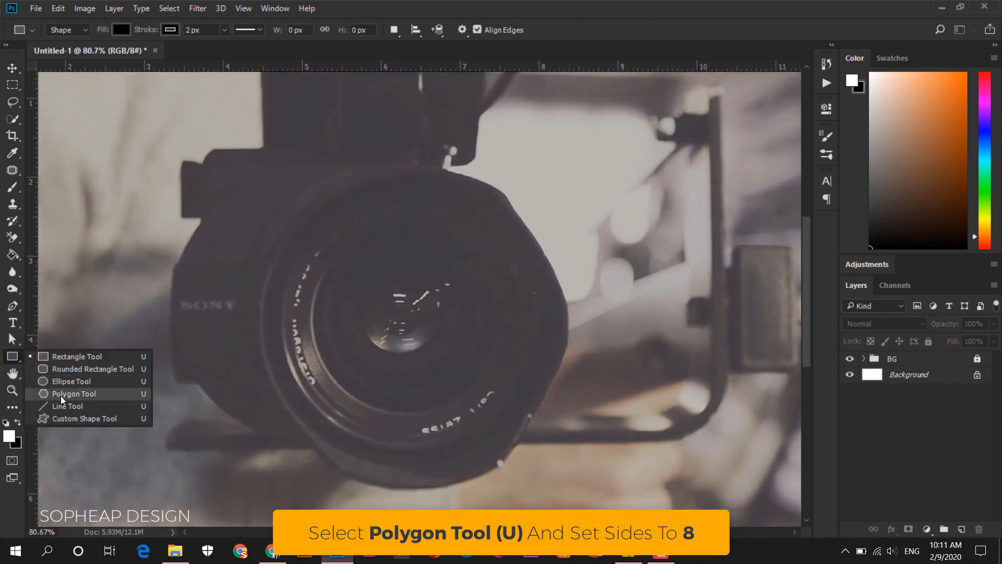
left_click(109, 399)
left_click(510, 30)
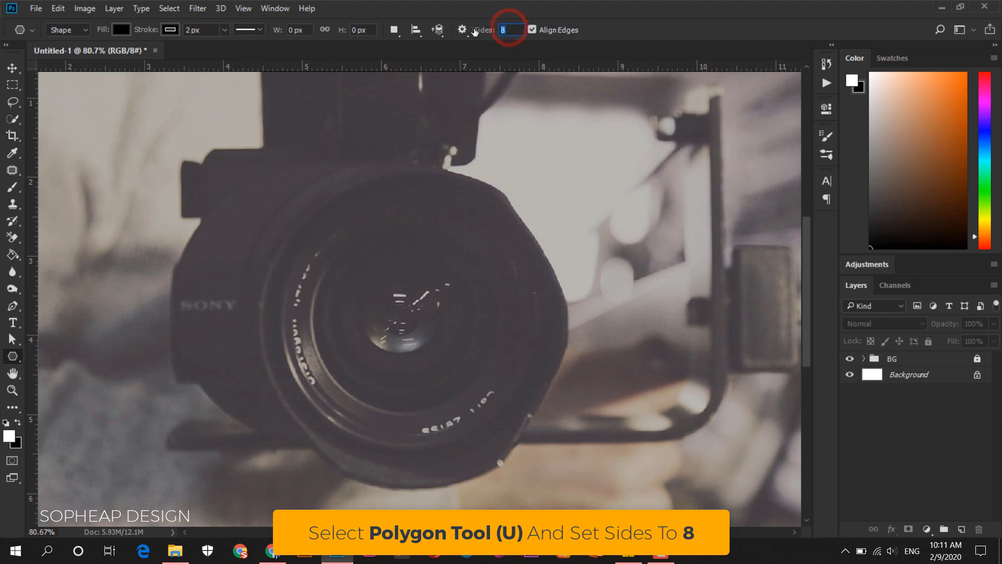
left_click_drag(406, 313, 444, 278)
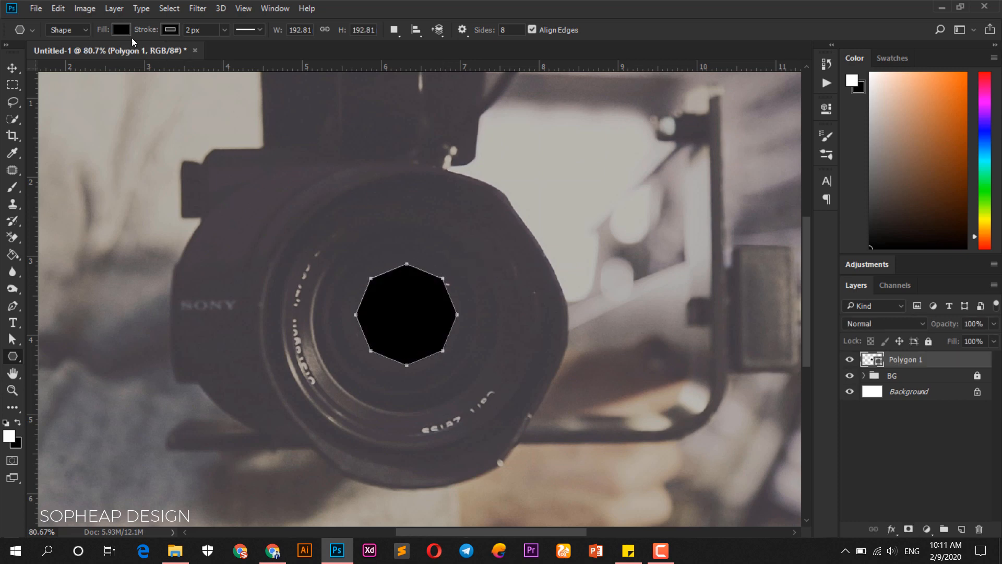
Remove the octagon's fill and give it a white stroke
left_click(120, 30)
left_click(65, 56)
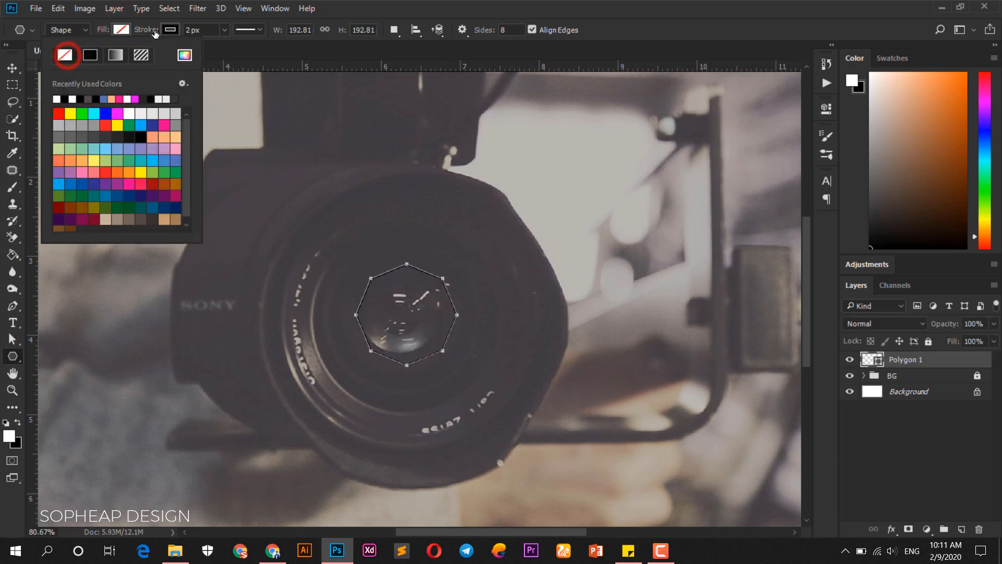
left_click(170, 29)
left_click(107, 99)
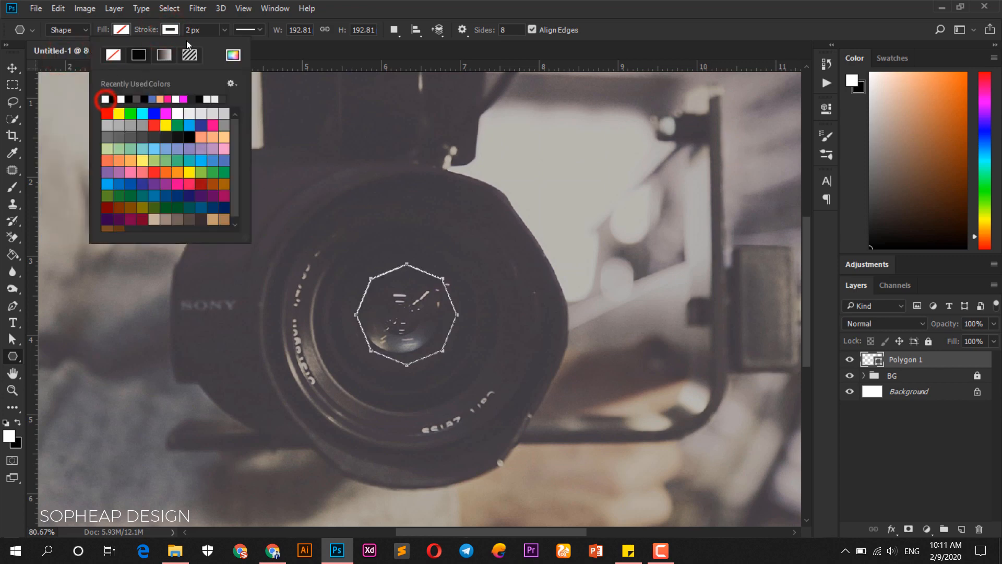
Set the octagon's stroke width to 5 px
left_click(208, 30)
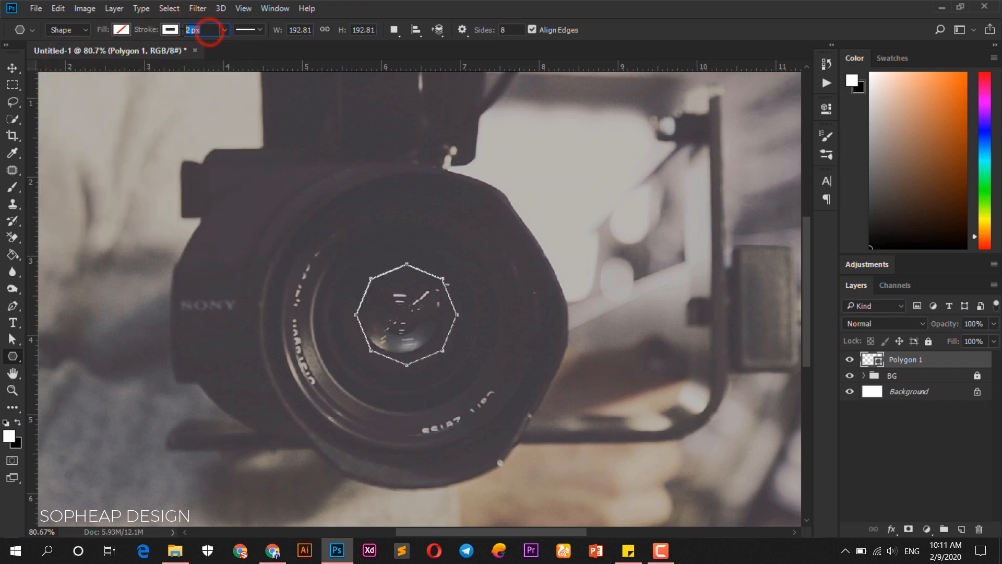
left_click_drag(208, 30, 184, 30)
left_click(12, 68)
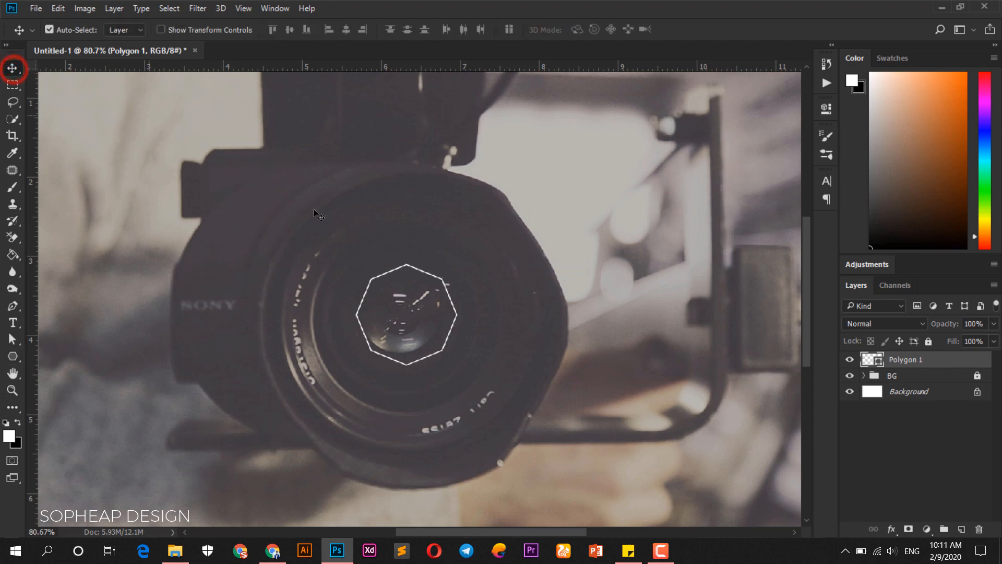
left_click(12, 390)
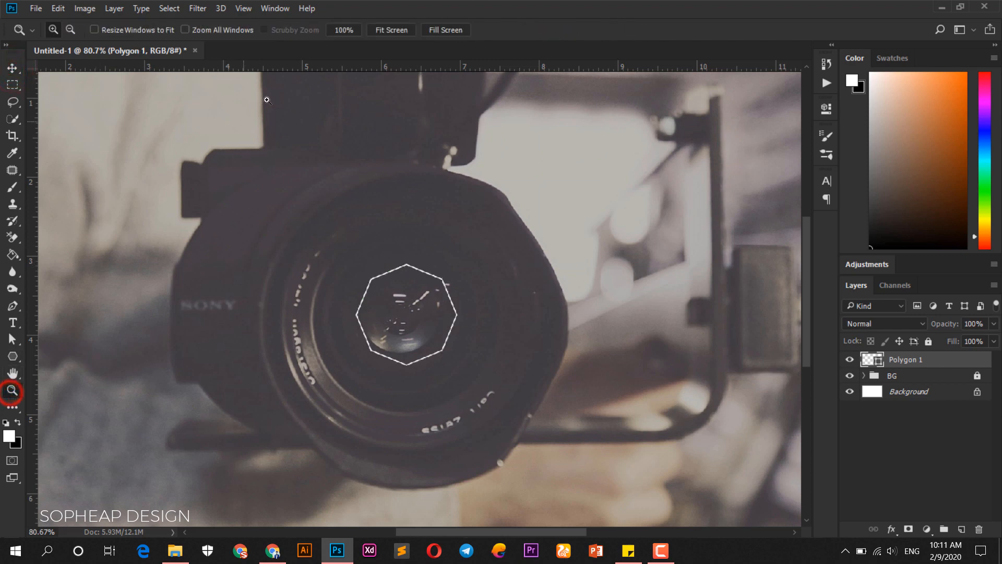
left_click(348, 29)
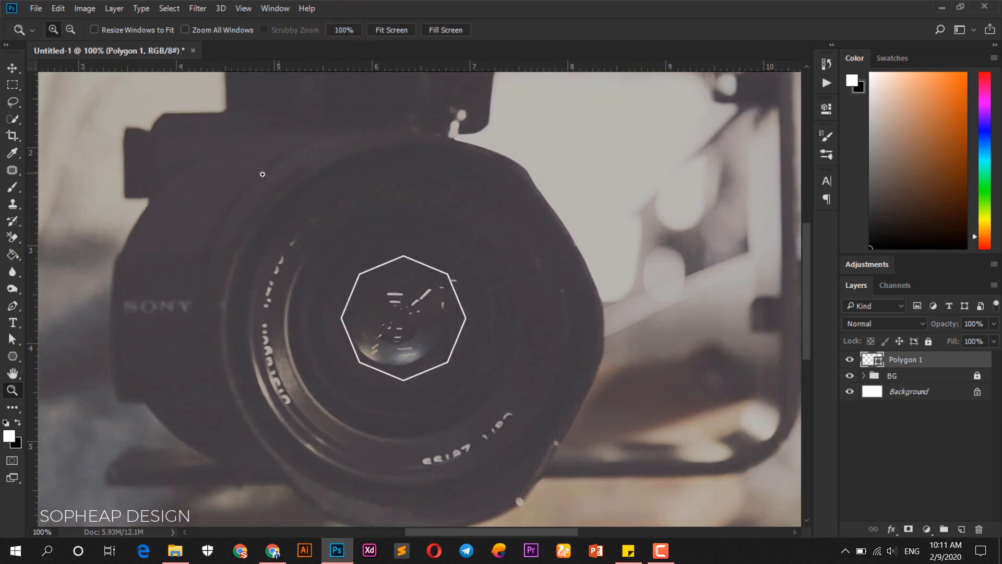
left_click(12, 68)
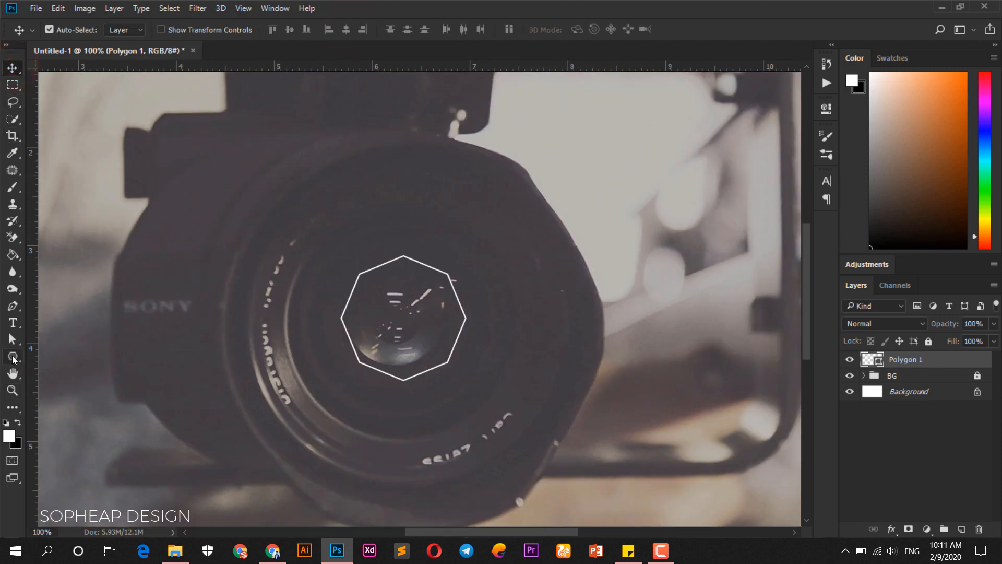
left_click(12, 356)
left_click_drag(210, 32, 165, 33)
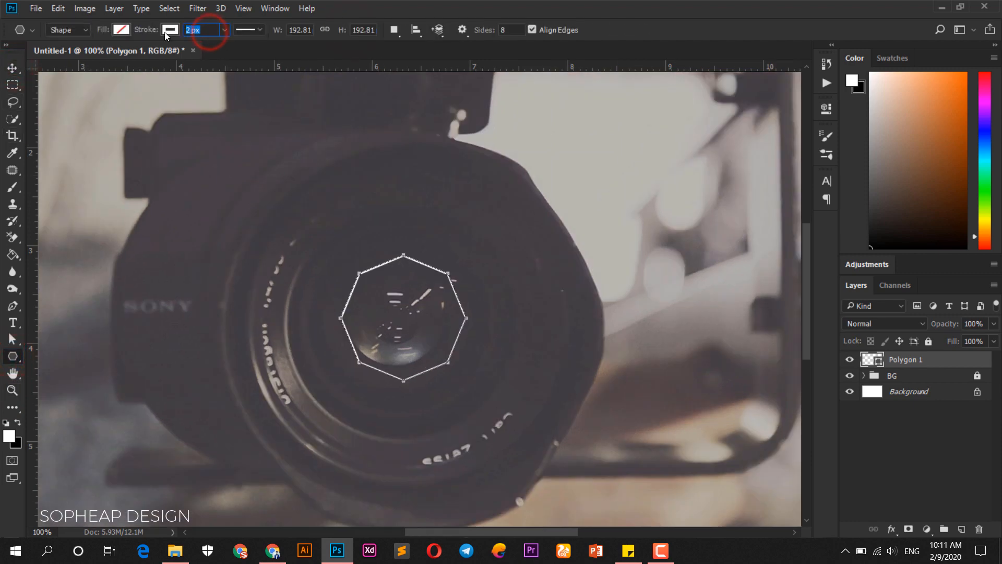
type("5")
key("Return")
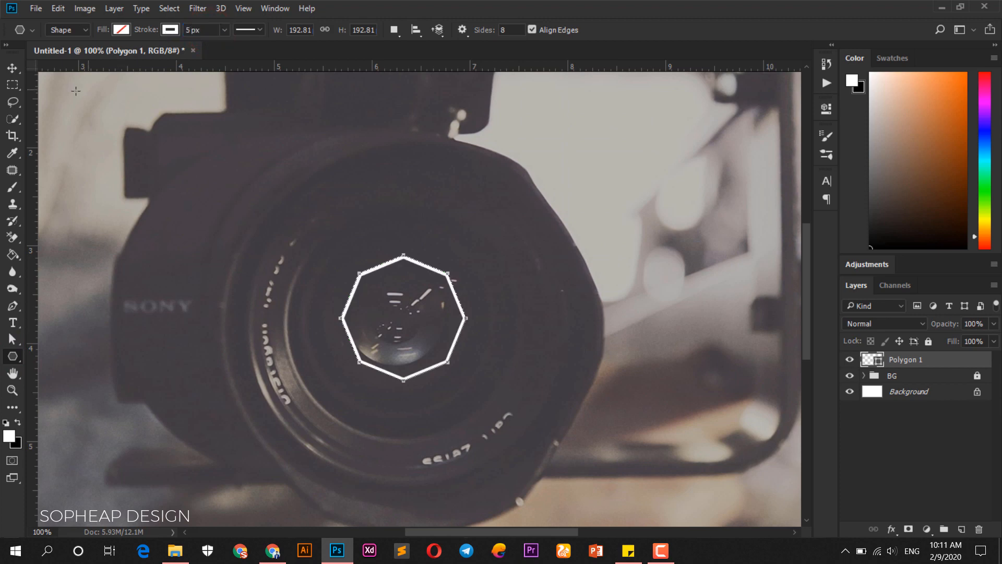
left_click(12, 68)
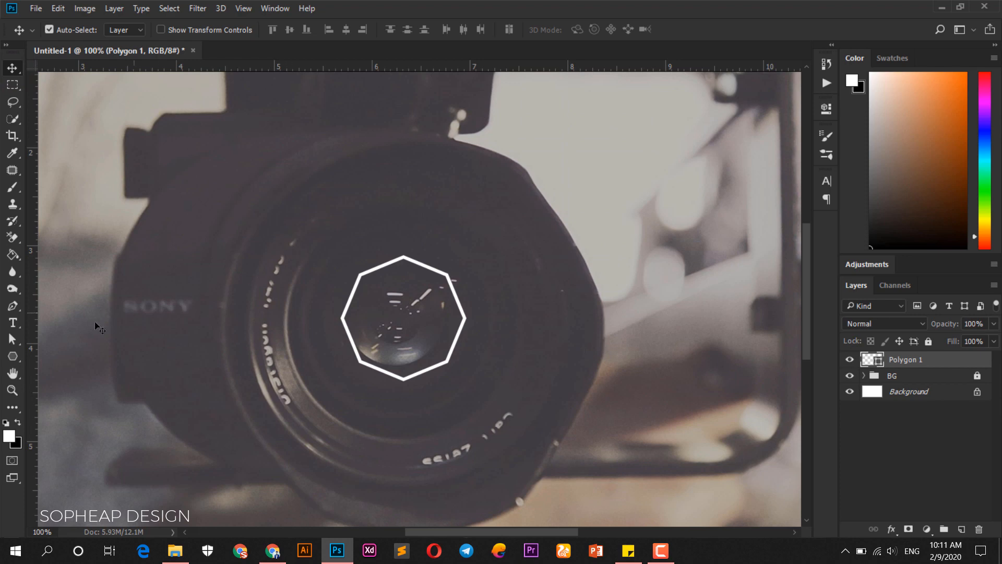
Draw a thin rectangle about 277 px by 8 px, extending leftward from the octagon's top vertex
left_click(12, 357)
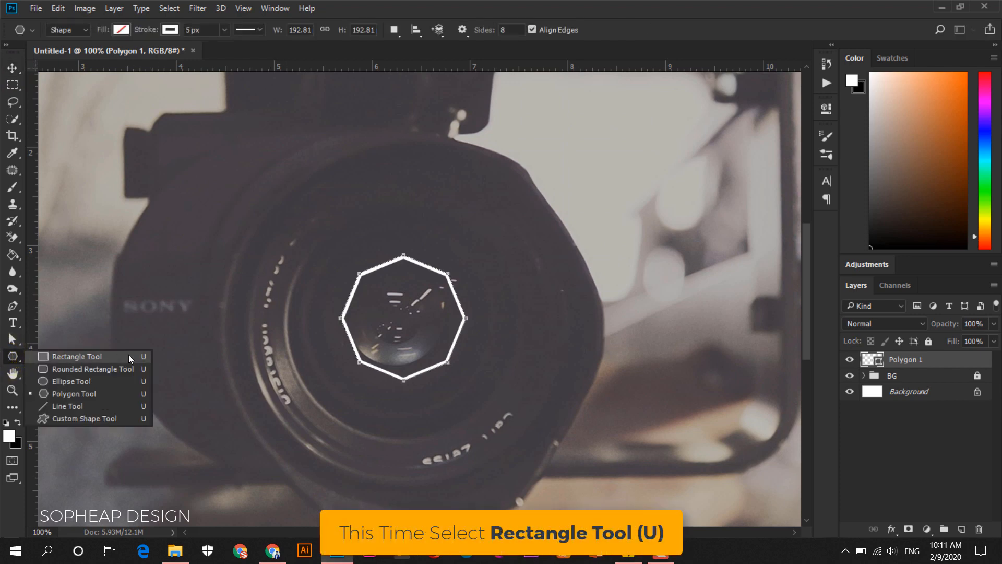
left_click(128, 355)
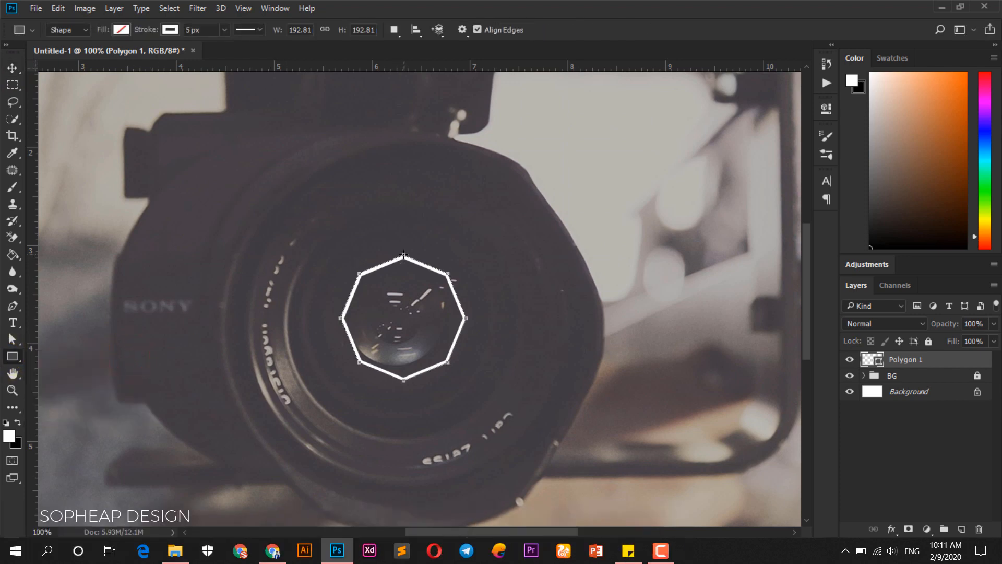
left_click_drag(404, 255, 224, 249)
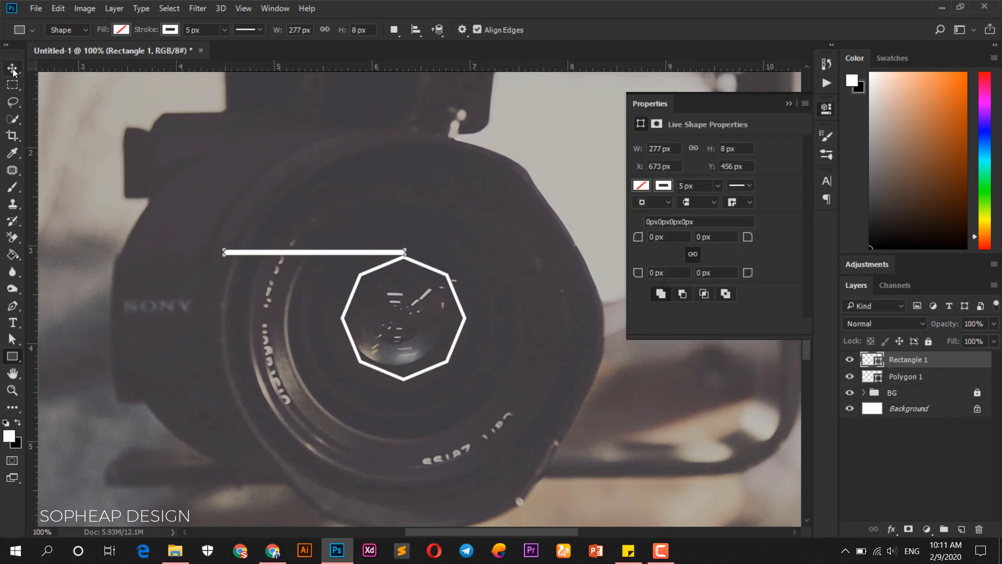
Remove the thin rectangle's stroke and fill it with white
left_click(170, 30)
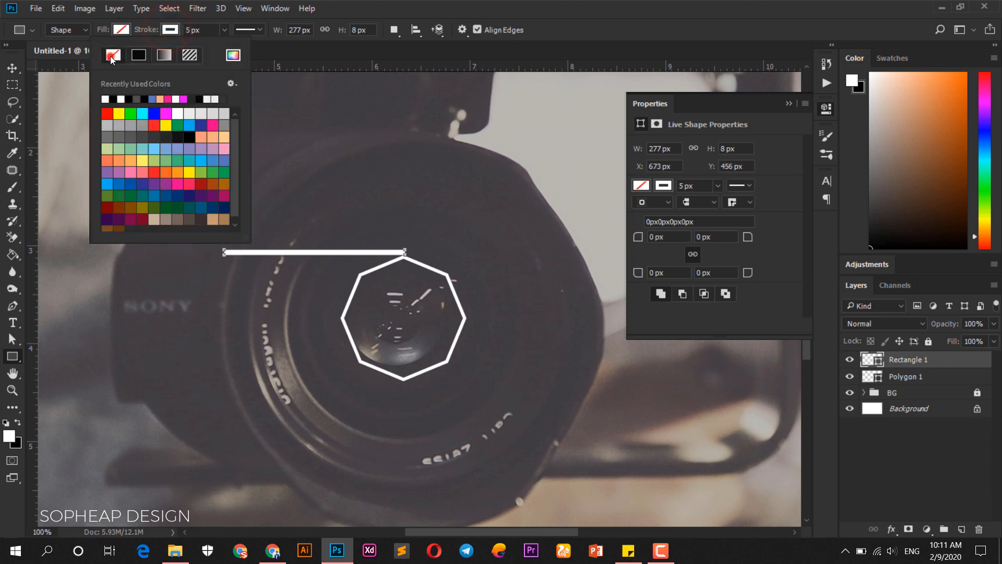
left_click(112, 55)
left_click(121, 29)
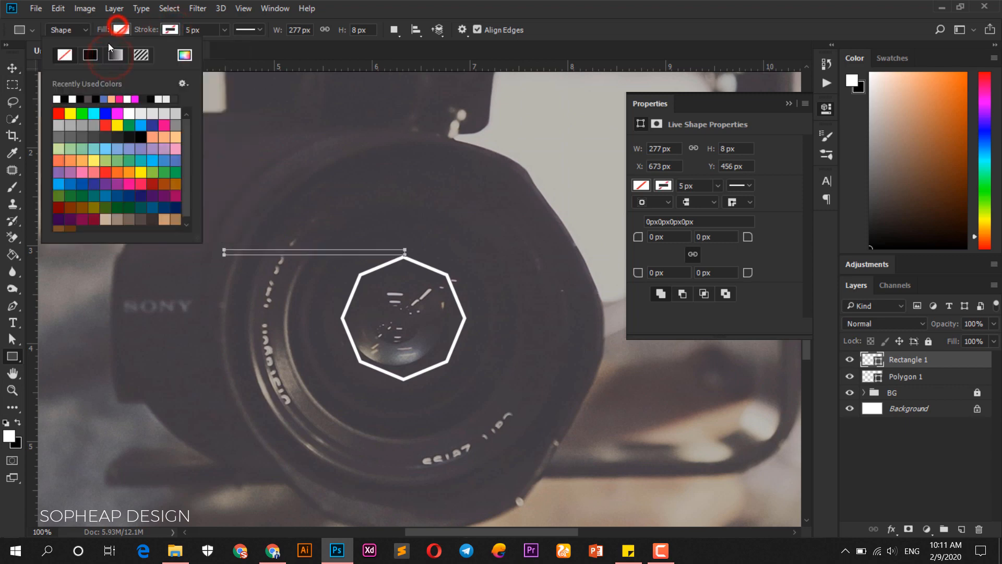
left_click(73, 98)
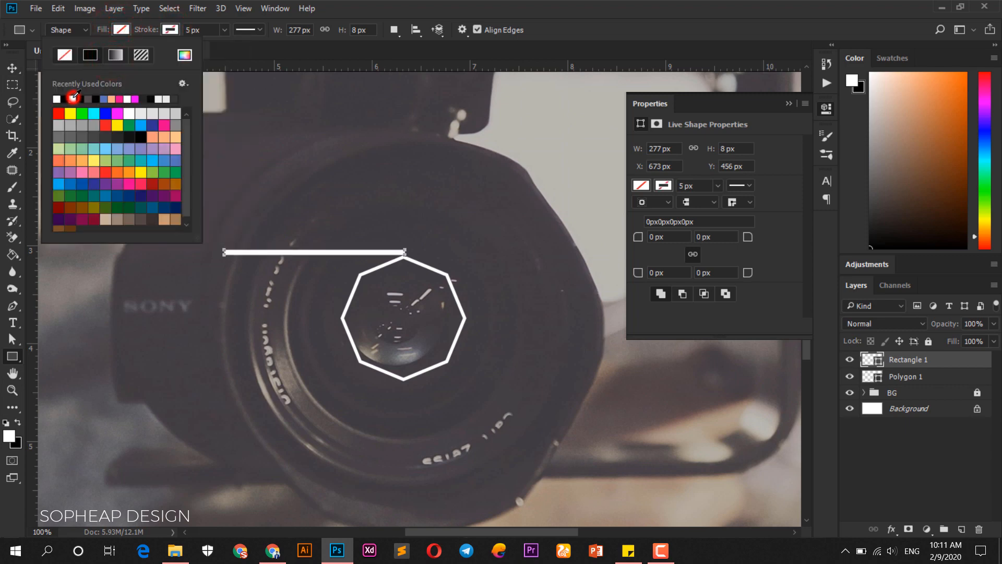
left_click(13, 69)
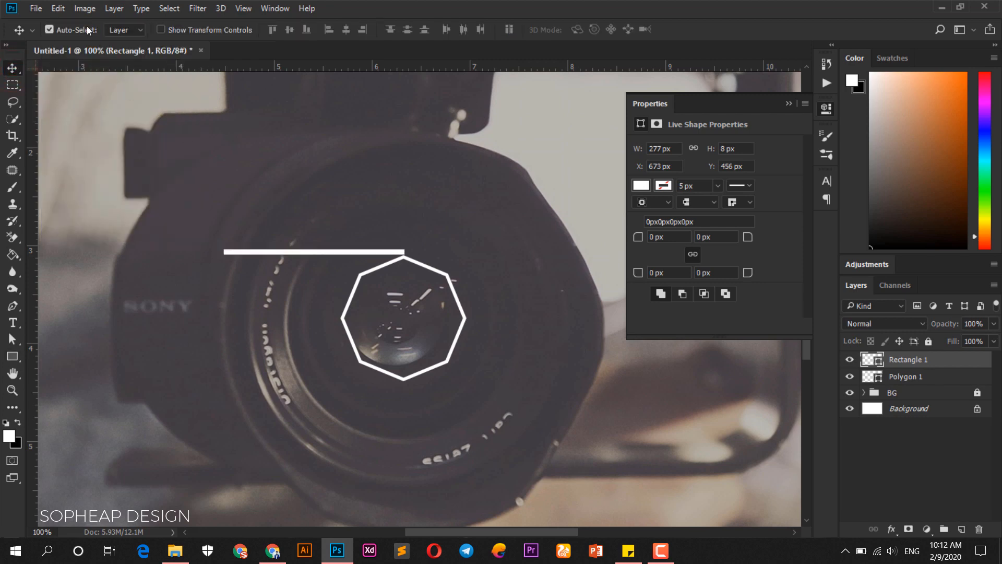
Rotate the thin white rectangle 22.5° and move it onto the octagon's lower-left edge, extending toward the lower right
left_click(55, 8)
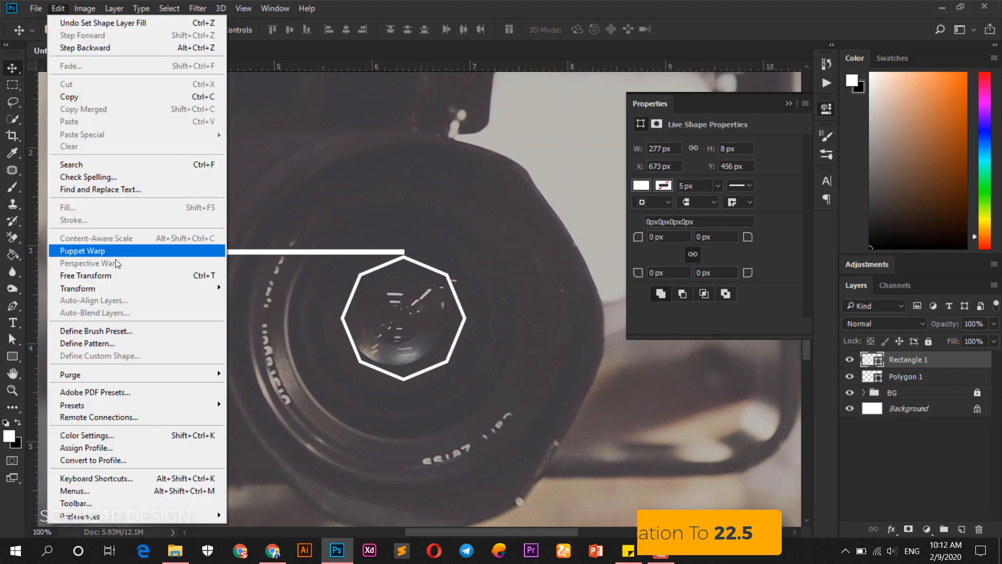
left_click(207, 278)
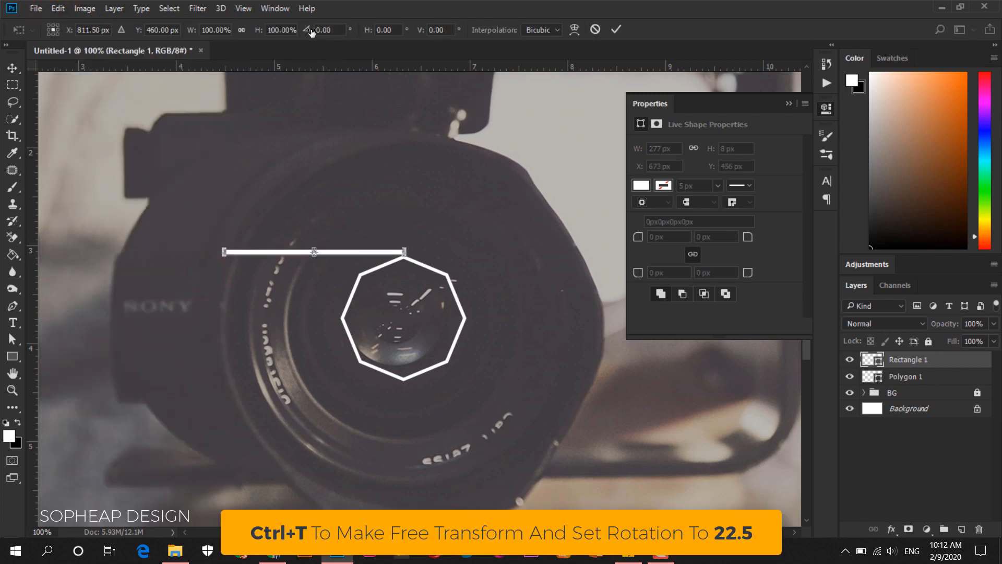
double_click(335, 30)
type("22.5")
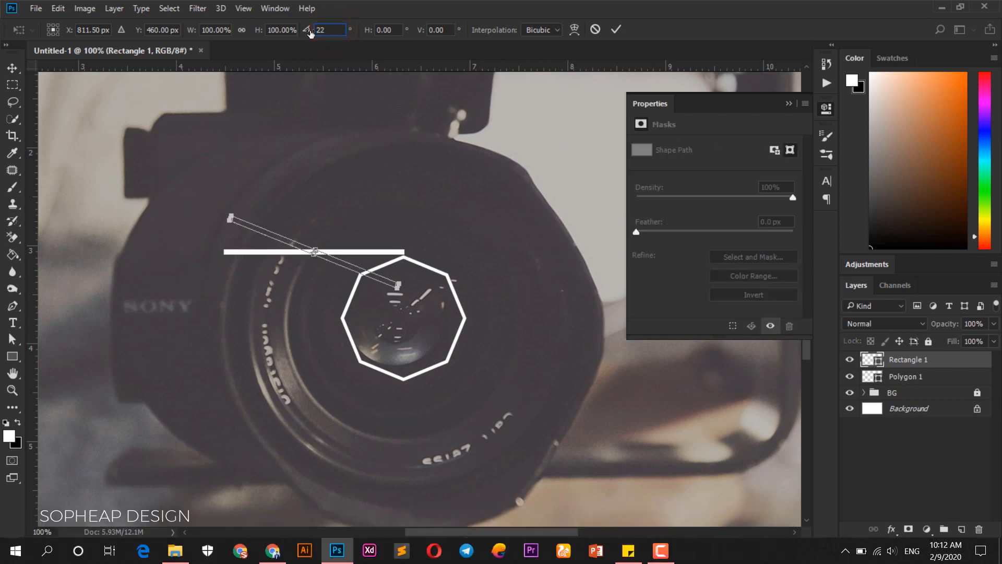
key("Return")
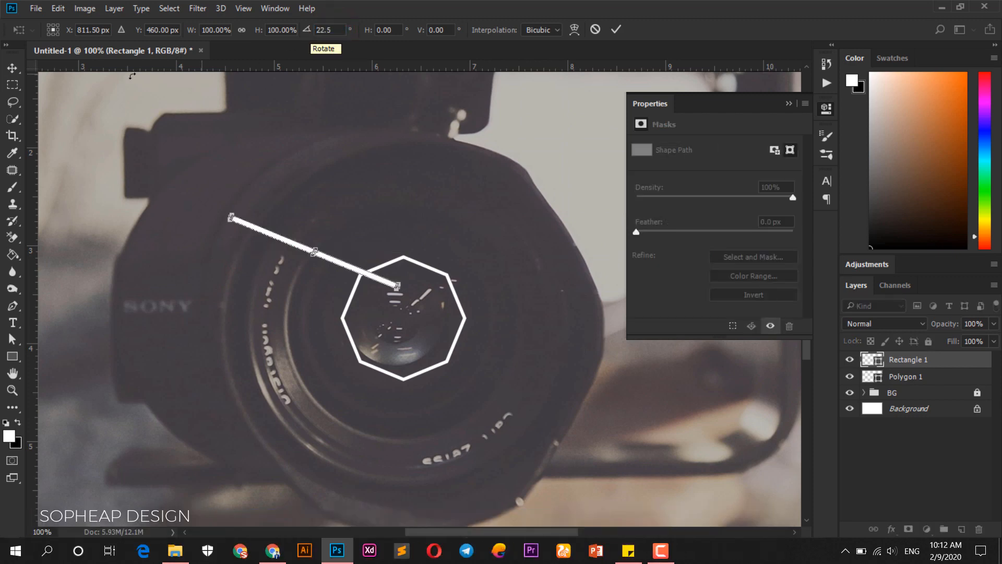
left_click(12, 68)
left_click(452, 215)
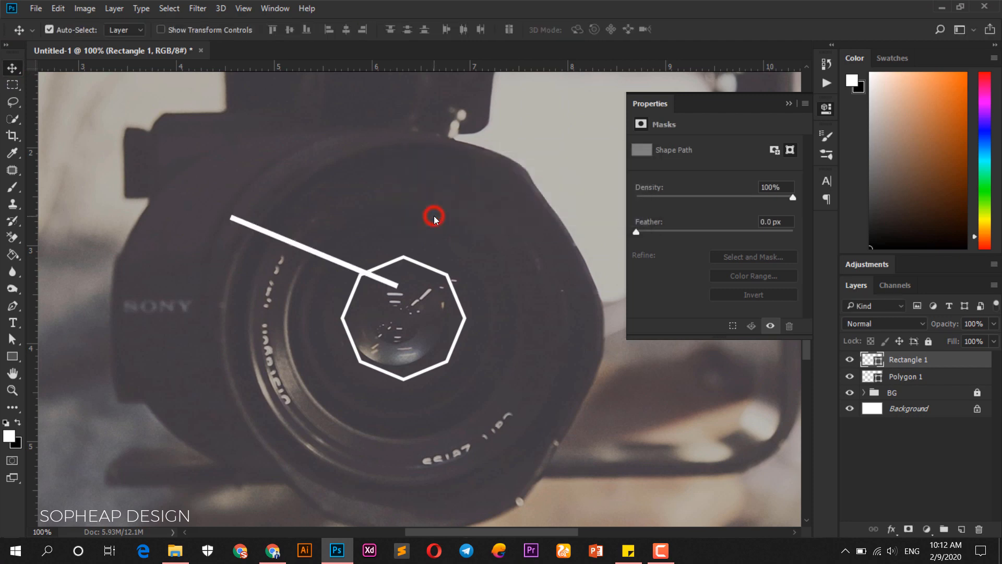
left_click_drag(275, 233, 397, 377)
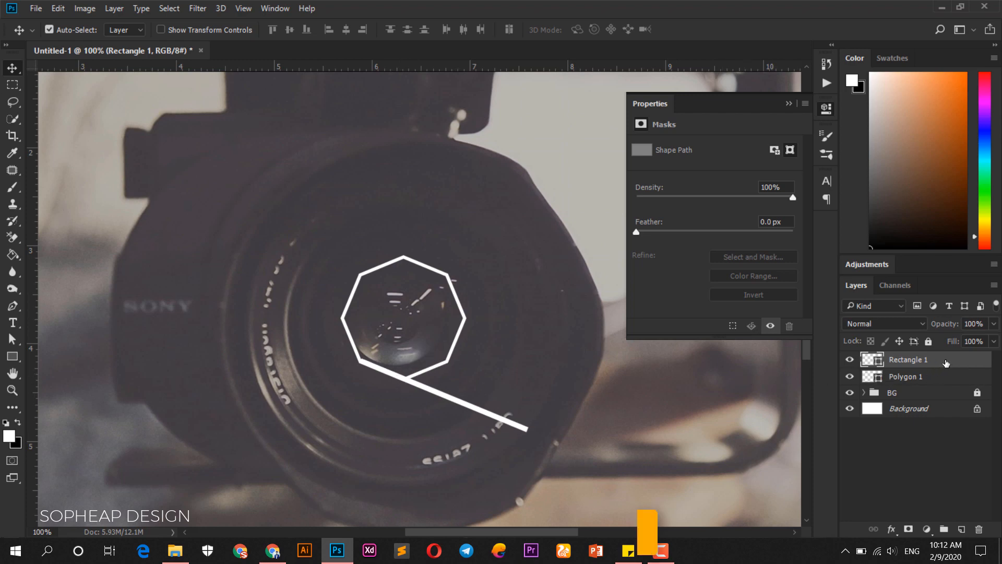
Duplicate the rotated bar and align the copy with the octagon's upper-right edge, extending toward the upper left
left_click_drag(945, 364, 962, 528)
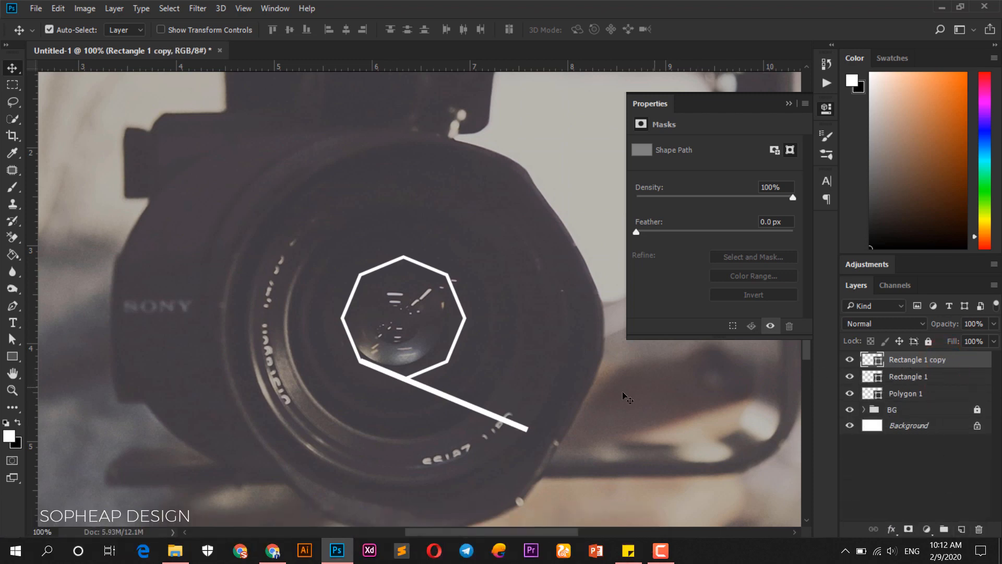
left_click_drag(471, 412, 390, 259)
scroll(436, 270, "up", 4)
scroll(436, 270, "up", 1)
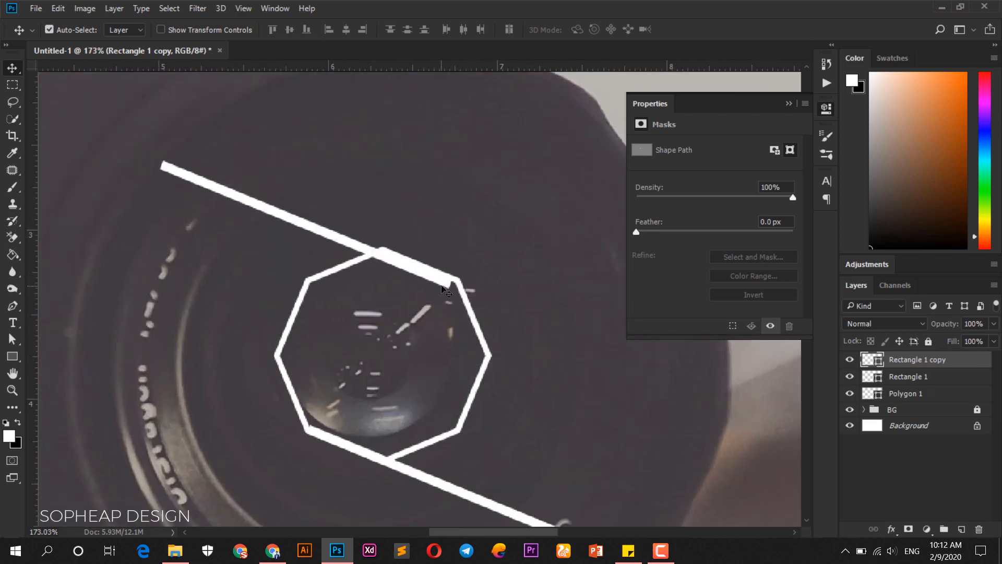
left_click_drag(443, 280, 452, 283)
scroll(451, 283, "up", 3)
scroll(452, 283, "down", 5)
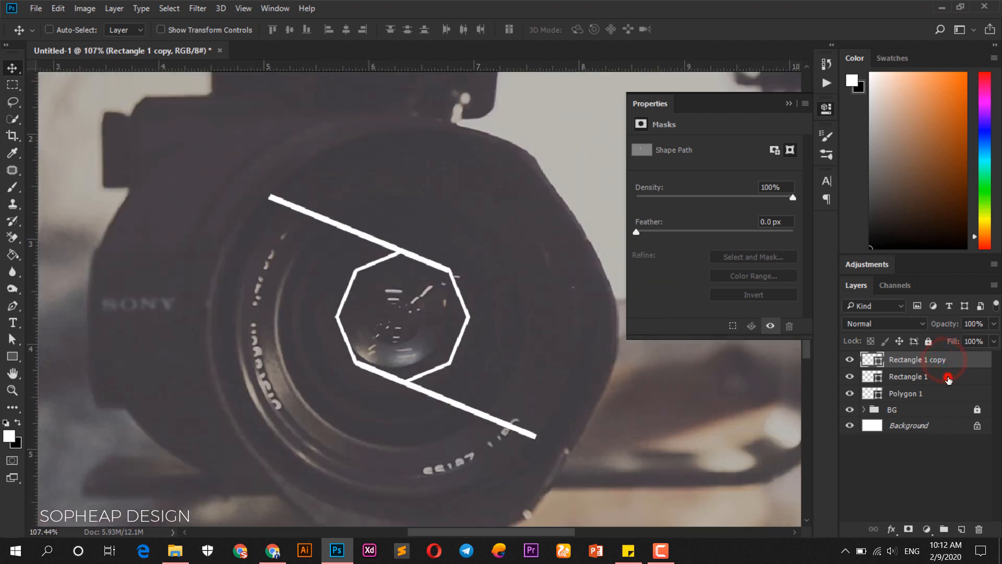
Duplicate both bar layers together and rotate the new pair 45° around the octagon's center
left_click(948, 376, "shift")
left_click_drag(955, 389, 962, 530)
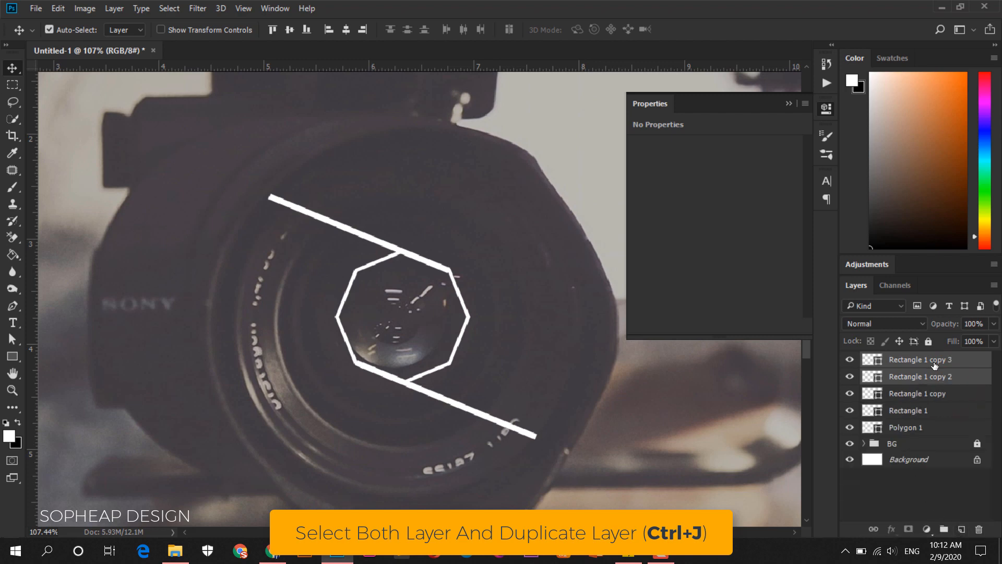
left_click(59, 9)
left_click(200, 276)
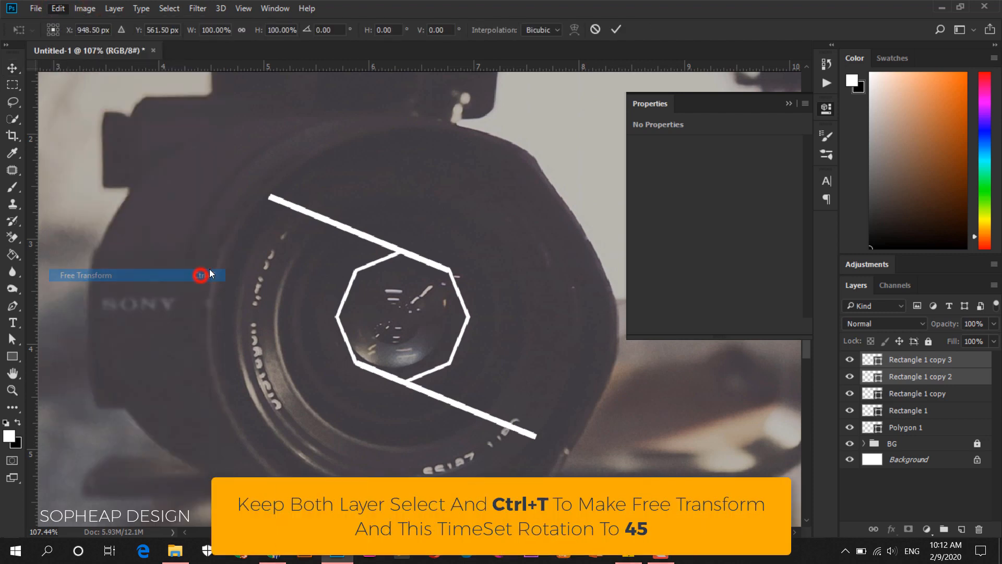
left_click(326, 30)
type("45")
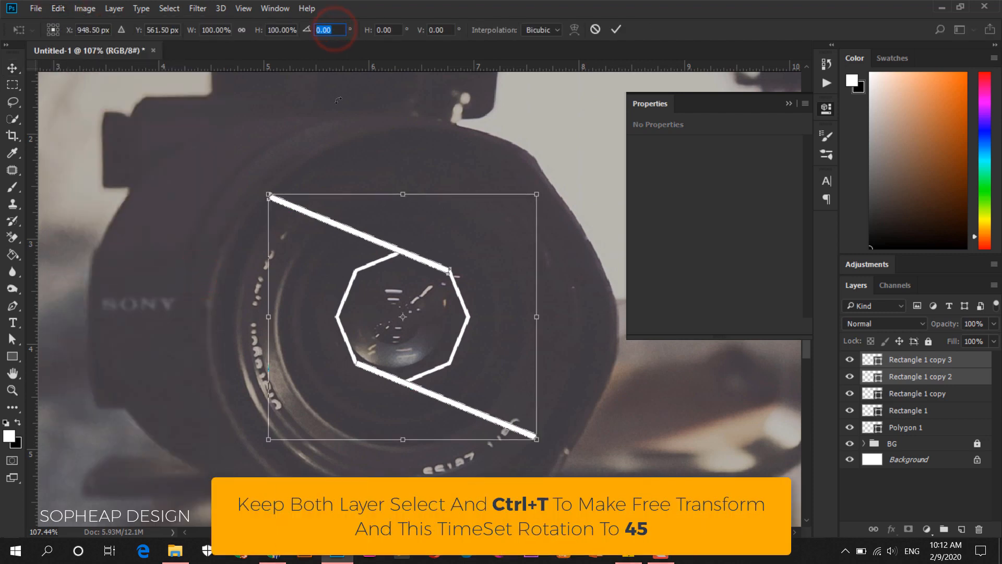
left_click(616, 30)
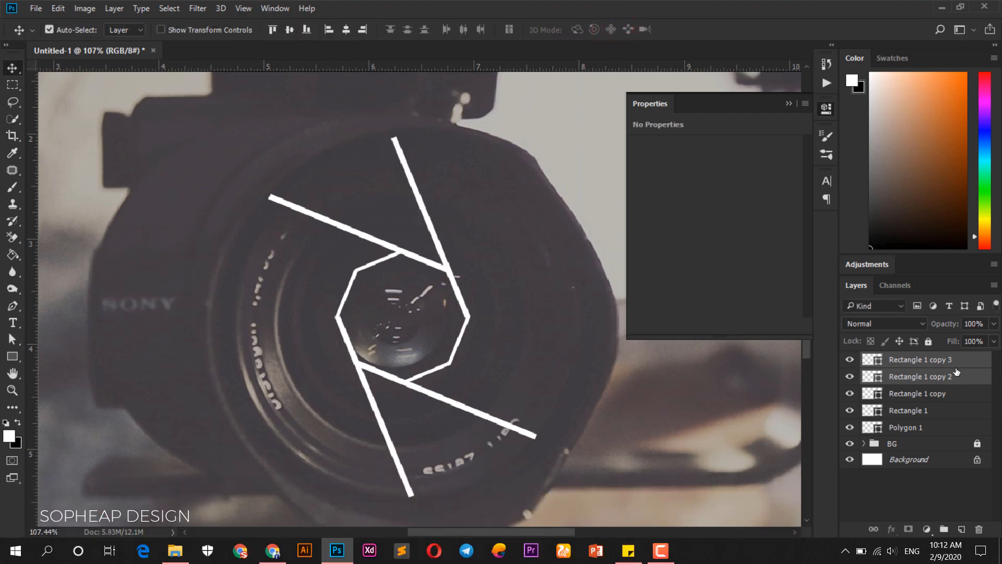
Duplicate the selected pair of bars again and rotate the new copies 90°
left_click_drag(966, 380, 962, 528)
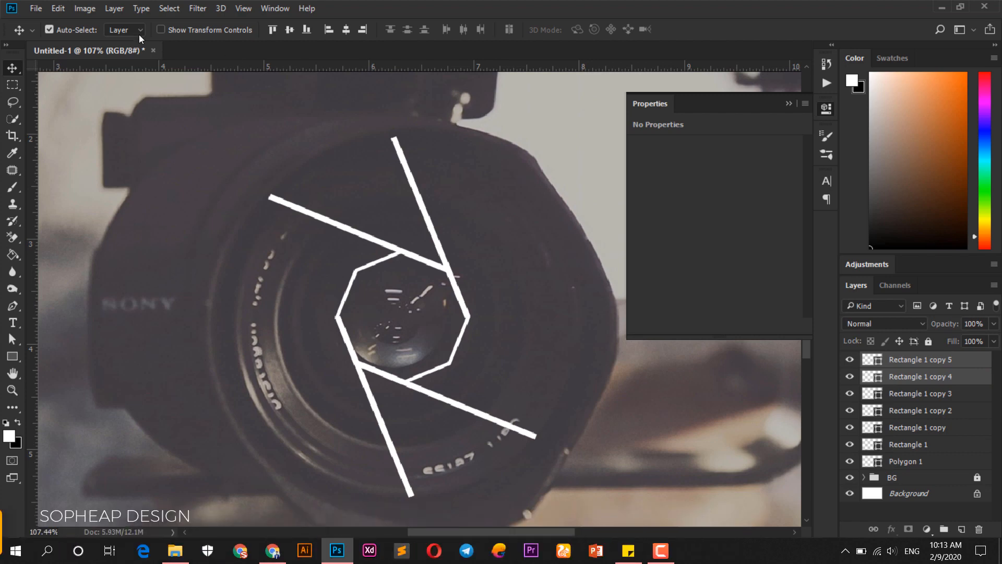
left_click(58, 9)
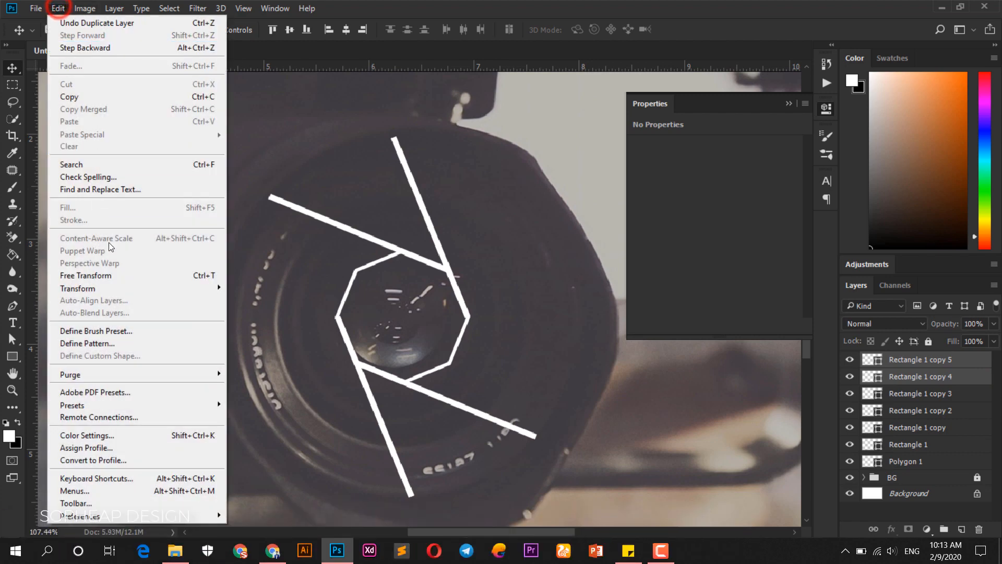
left_click(192, 277)
left_click(332, 29)
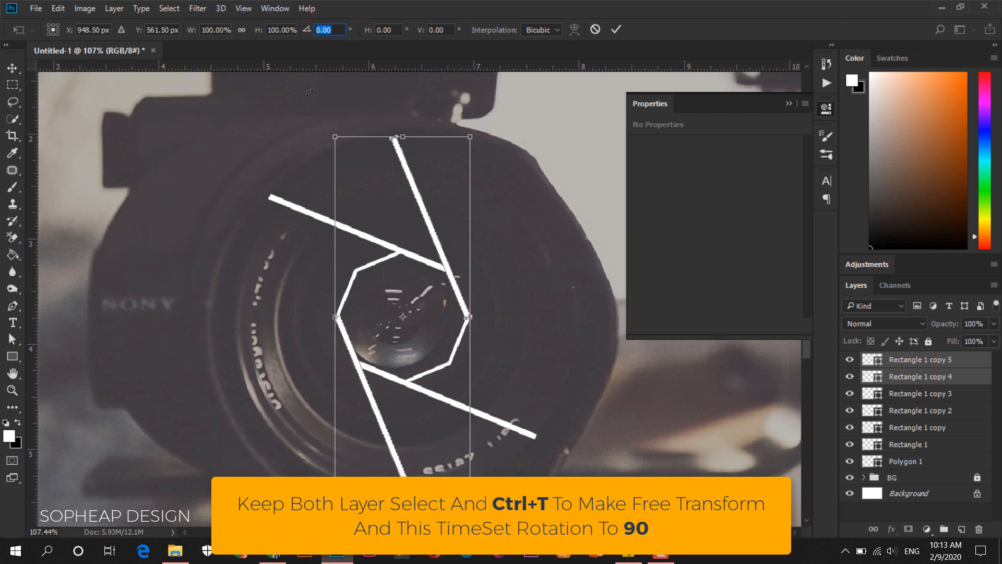
type("90")
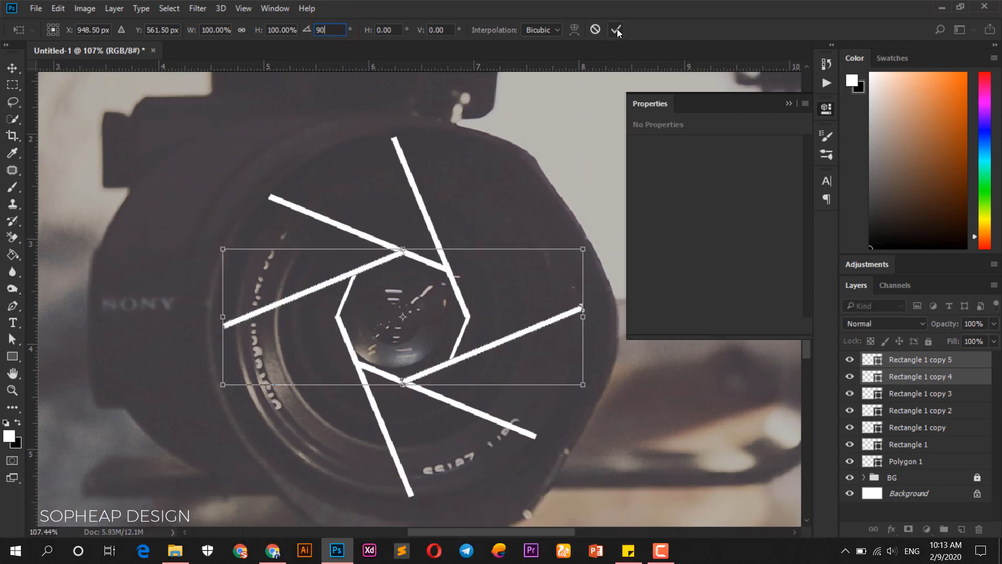
left_click(617, 30)
Duplicate the latest pair of bars and rotate the new copies 135° to complete the eight-blade aperture
left_click(964, 385, "shift")
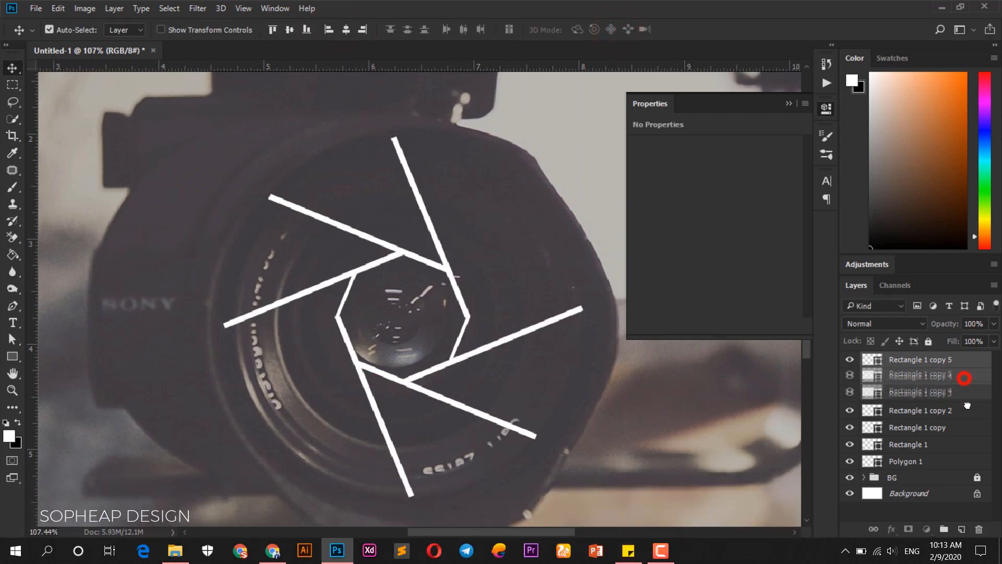
key("ctrl+j")
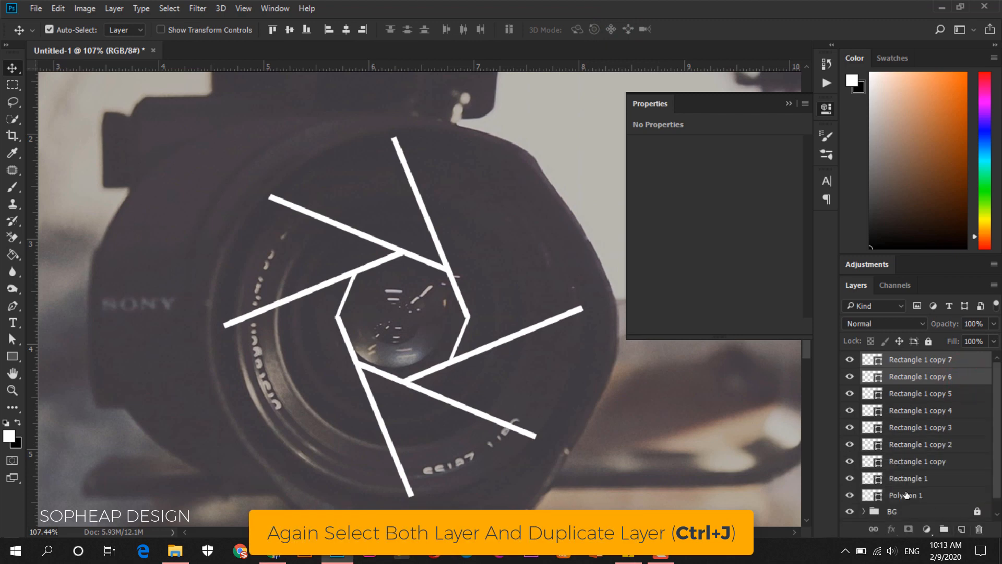
left_click(58, 8)
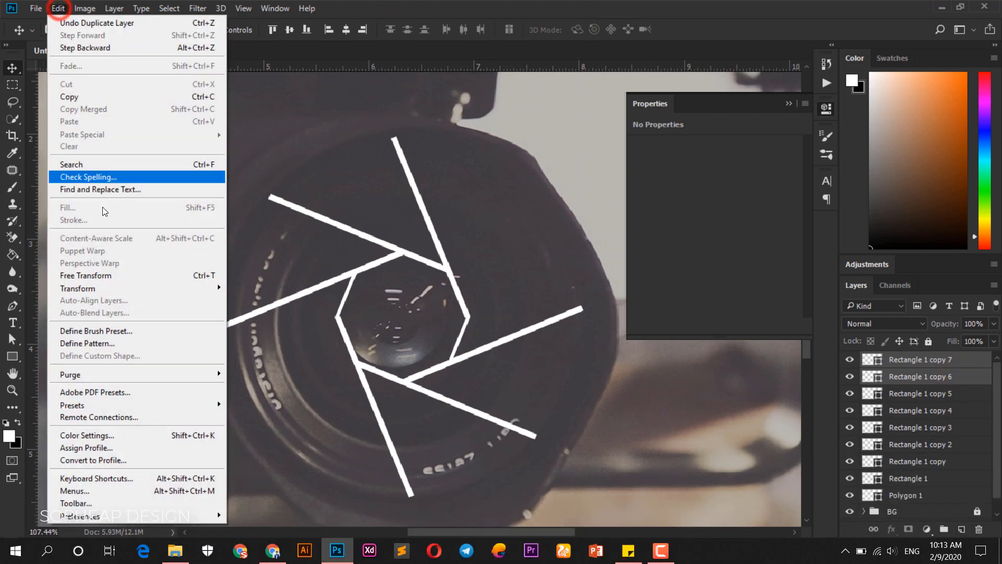
left_click(180, 275)
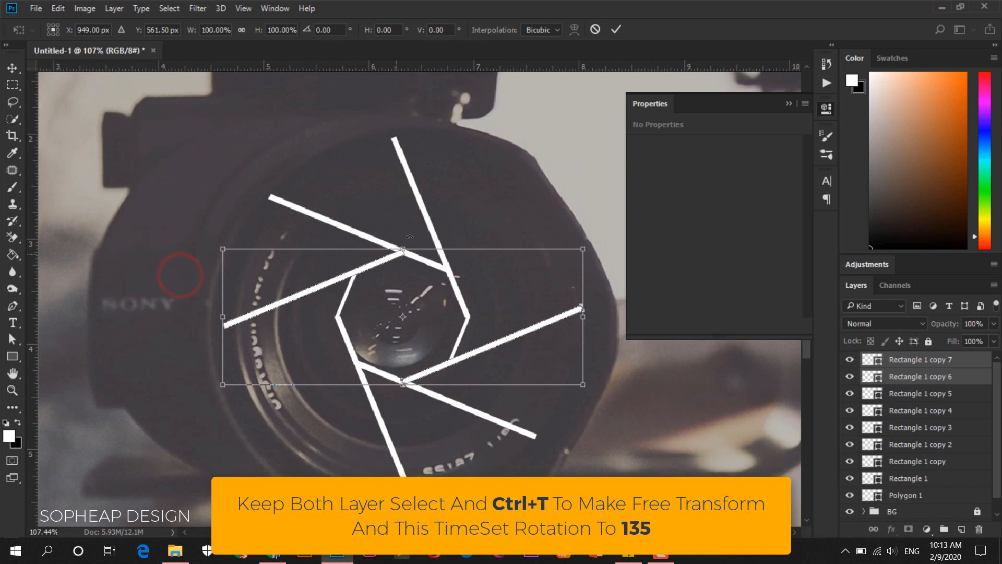
left_click(328, 29)
type("1")
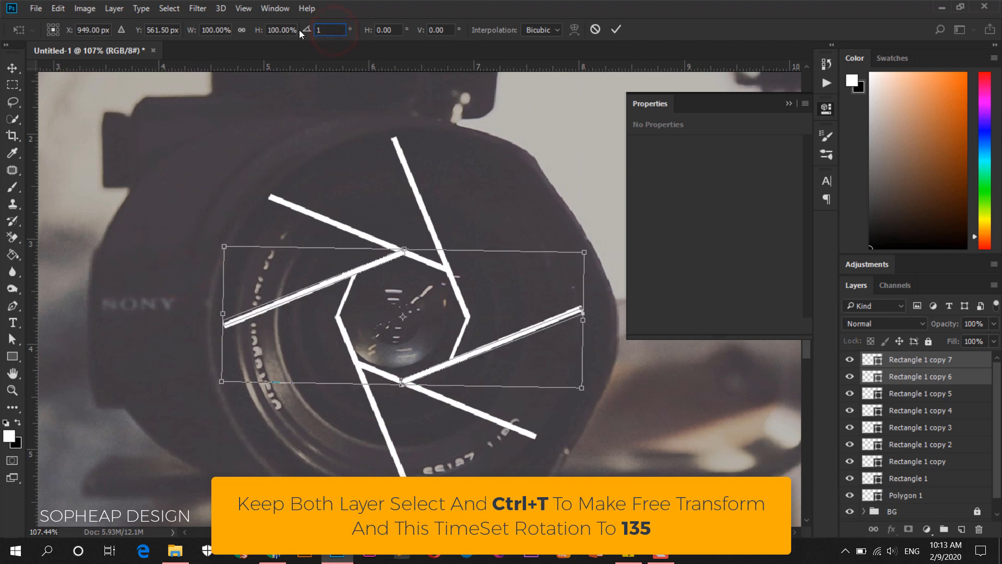
type("35")
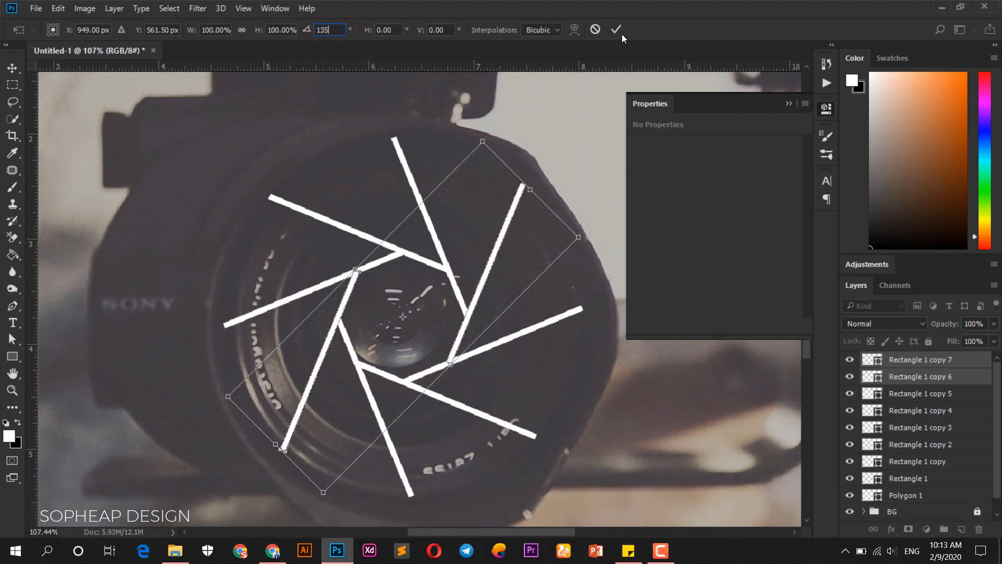
left_click(618, 30)
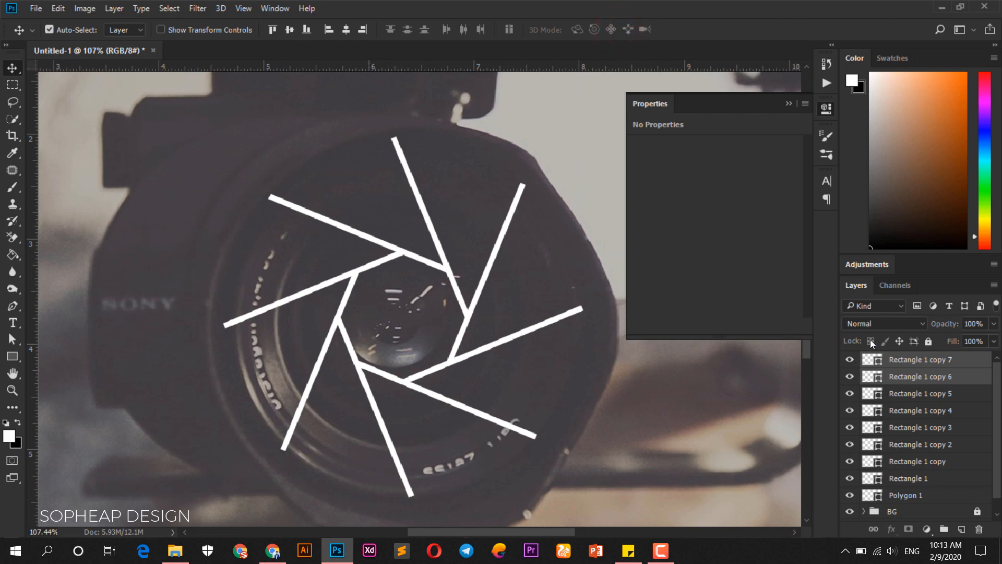
Group all eight rectangle layers, from Rectangle 1 to Rectangle 1 copy 7
left_click(952, 362)
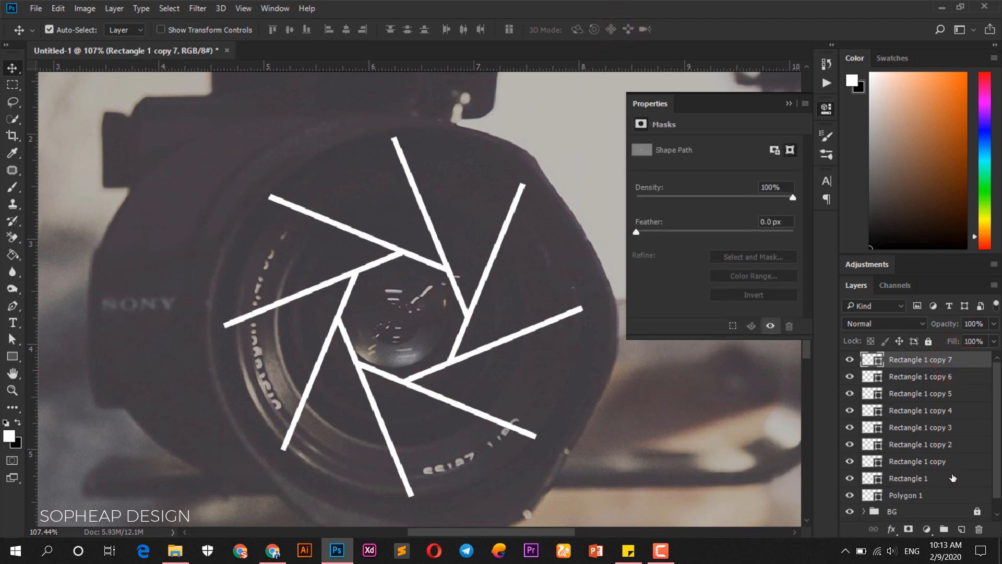
left_click(953, 479, "shift")
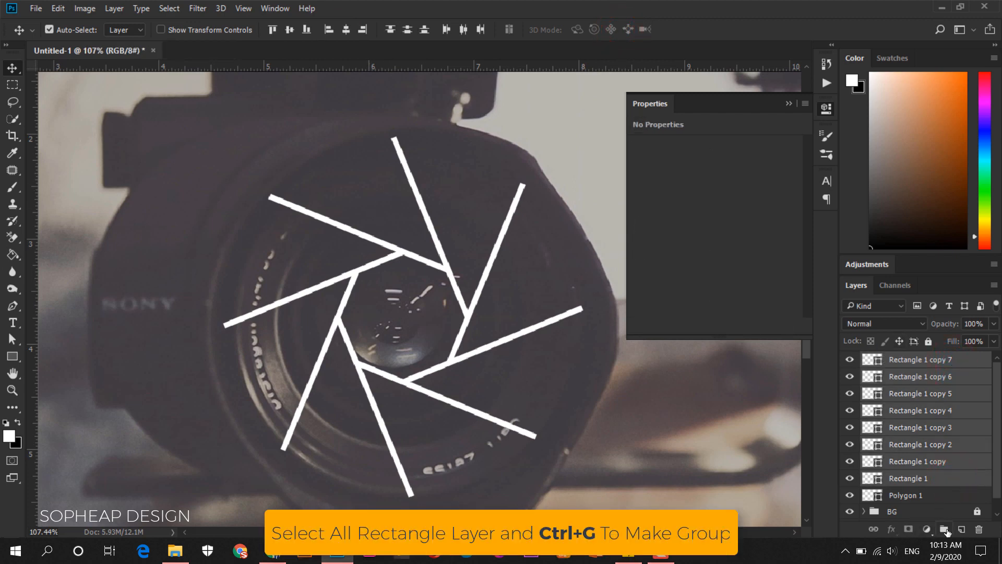
left_click(946, 529)
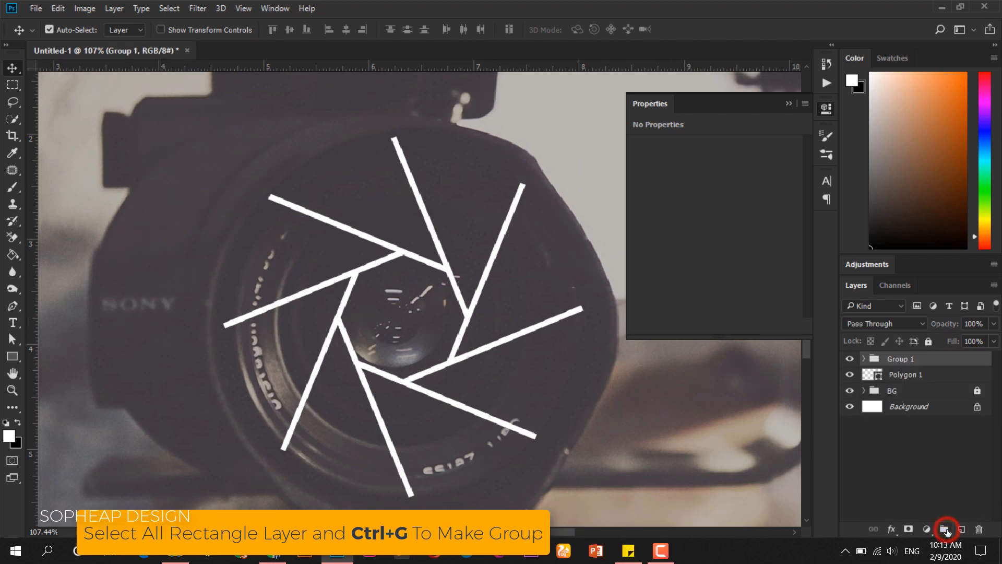
Delete the Polygon 1 octagon layer and toggle the bar group's visibility off and on to check the graphic
left_click(930, 376)
left_click(976, 530)
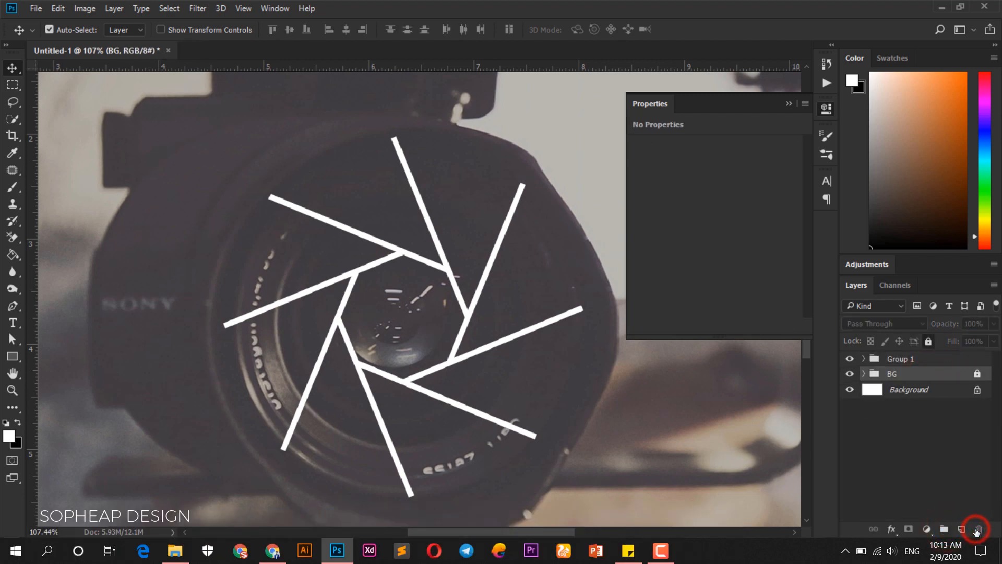
left_click(850, 359)
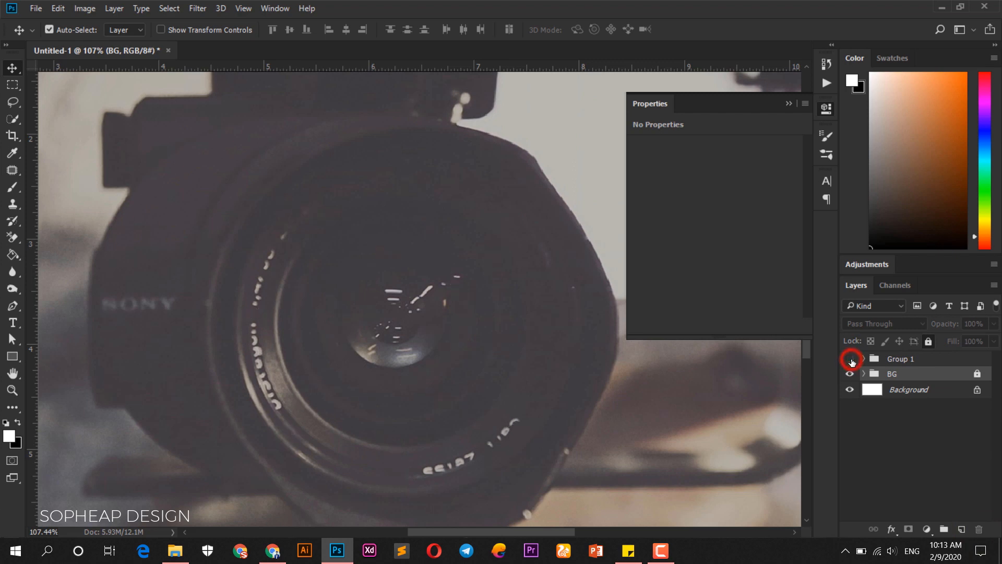
left_click(850, 359)
left_click(850, 360)
left_click(851, 359)
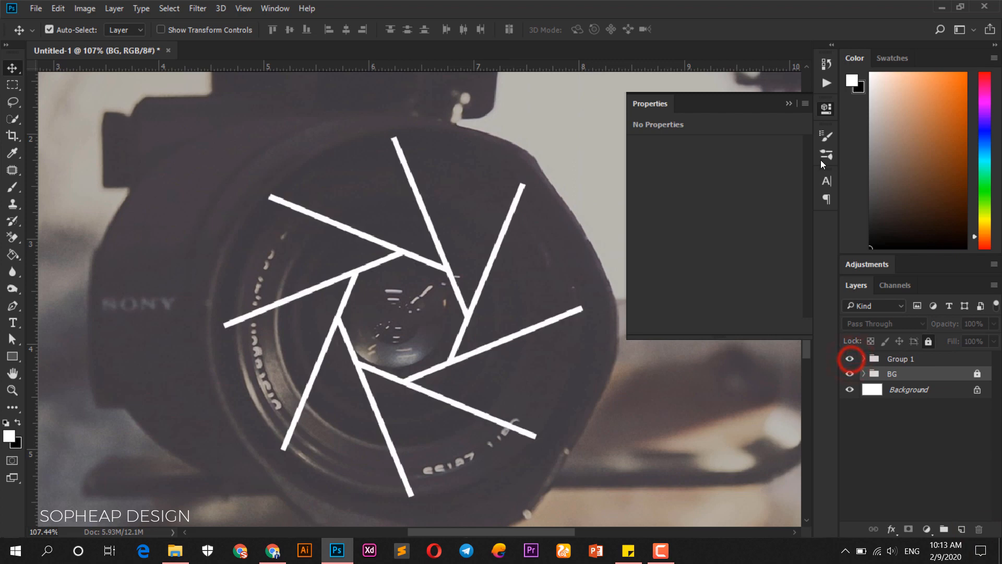
Set up the Ellipse tool with no fill and a white 5 px stroke
left_click(827, 109)
scroll(406, 213, "down", 2)
scroll(406, 213, "up", 1)
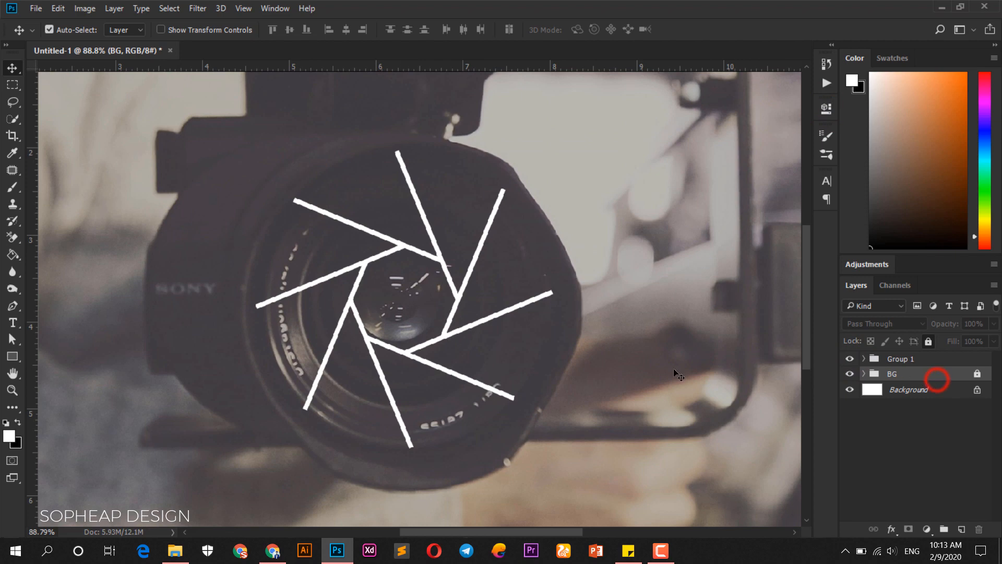
left_click(12, 356)
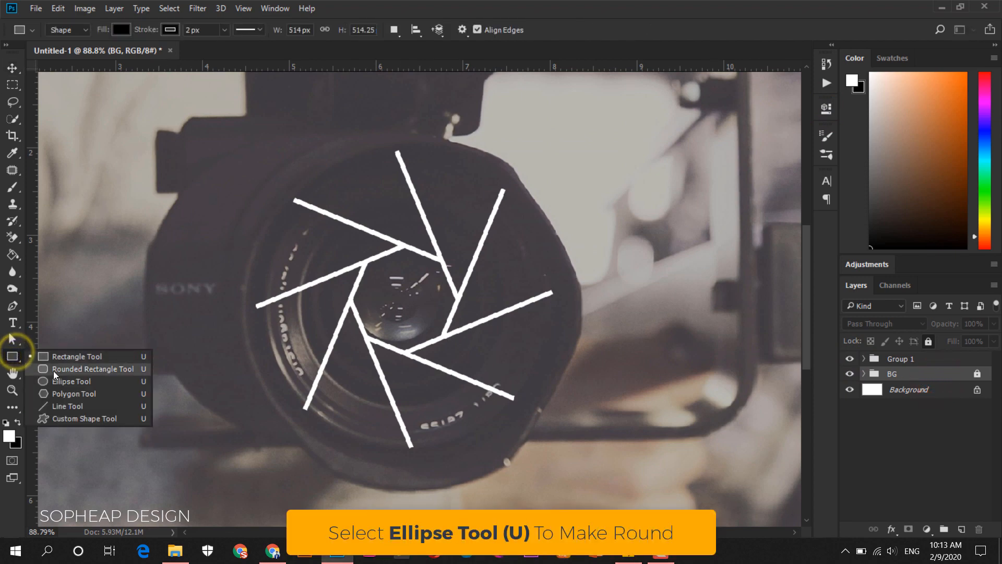
left_click(93, 383)
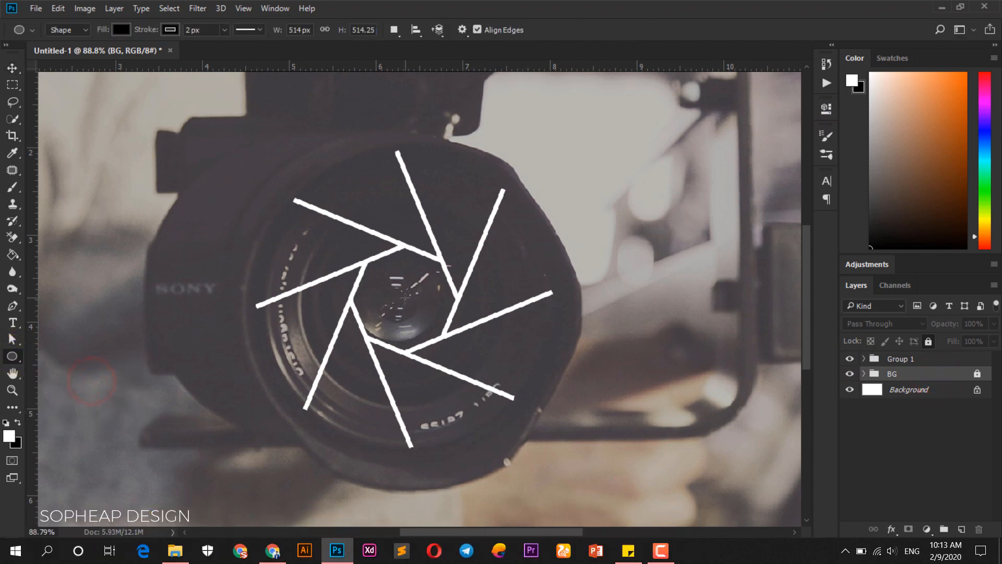
left_click(405, 298, "alt+shift")
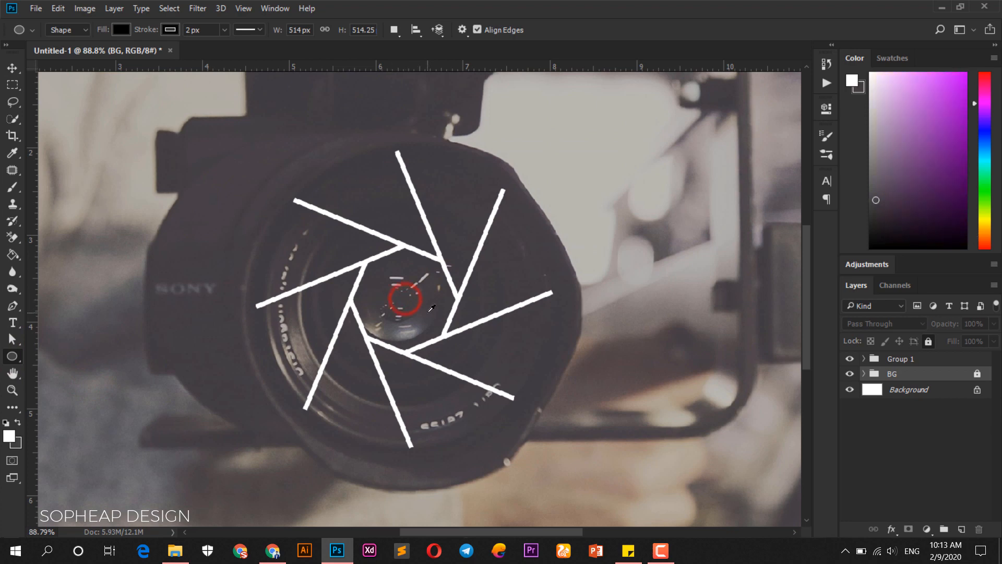
left_click(171, 30)
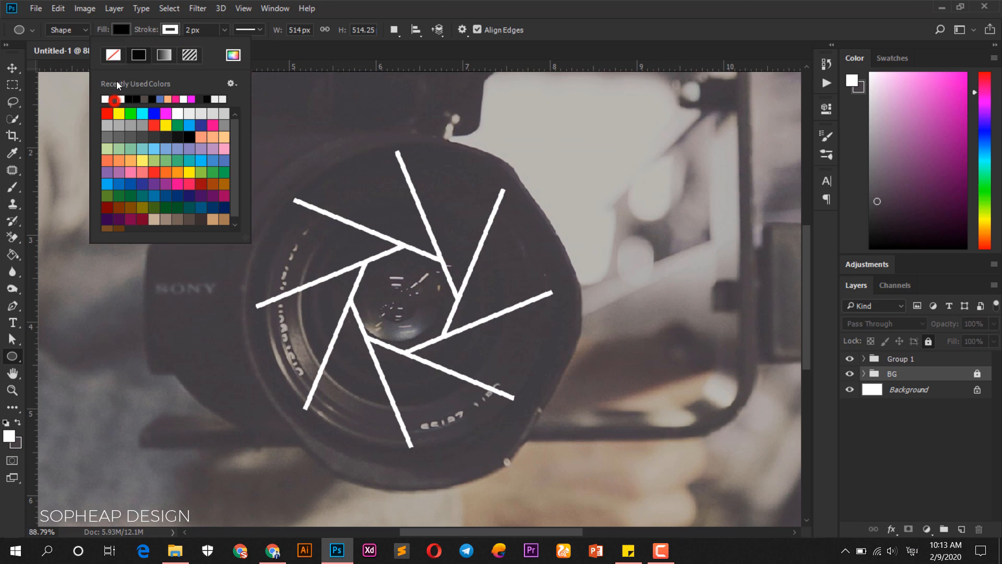
left_click(120, 30)
left_click(61, 55)
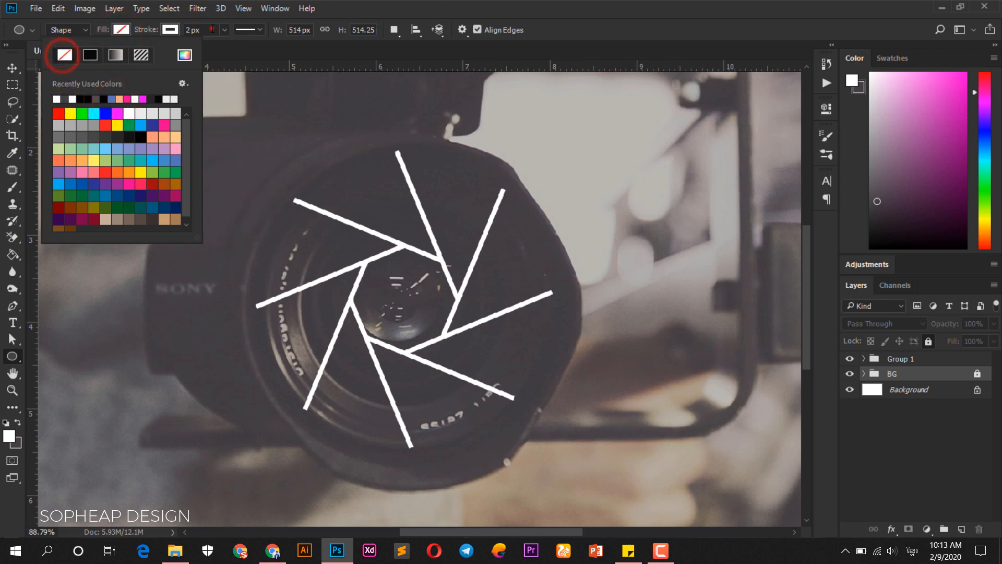
left_click(206, 30)
type("5")
key("Return")
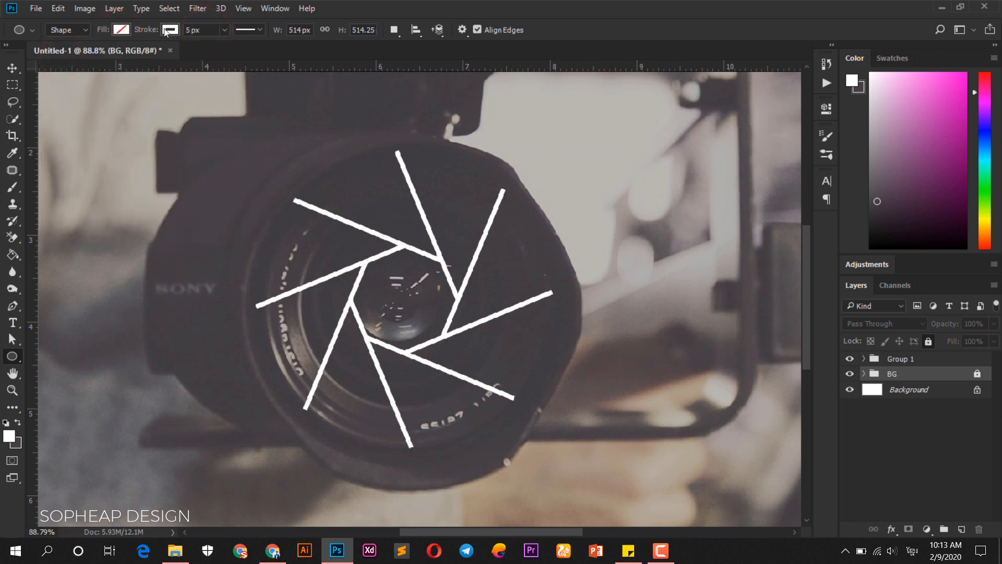
Draw a circle about 506 px in diameter around the aperture blades and set its stroke to 7 px
left_click_drag(404, 298, 612, 421)
mouse_move(637, 437)
left_mouse_down()
mouse_move(648, 447)
mouse_move(635, 445)
left_mouse_up()
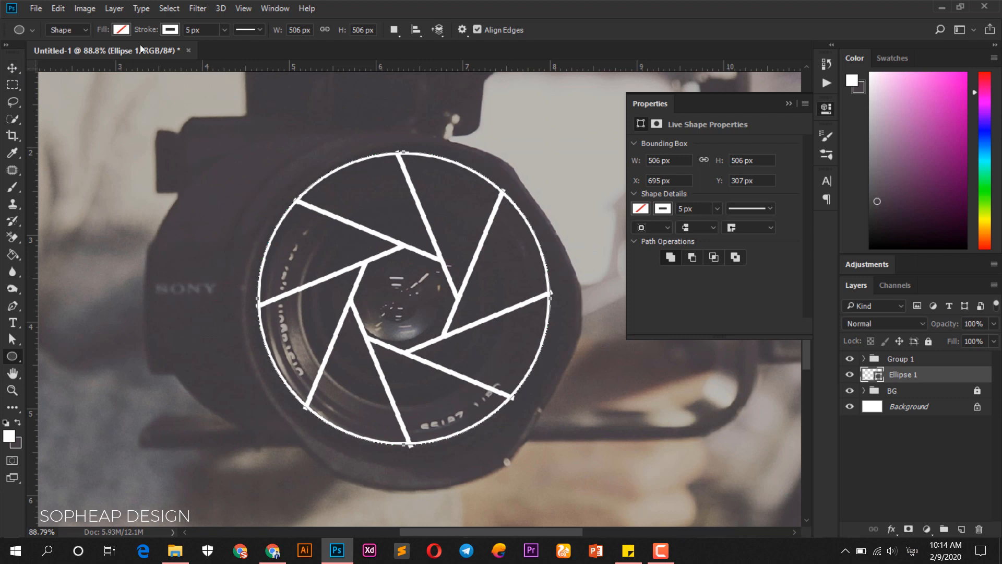
left_click(208, 30)
type("6")
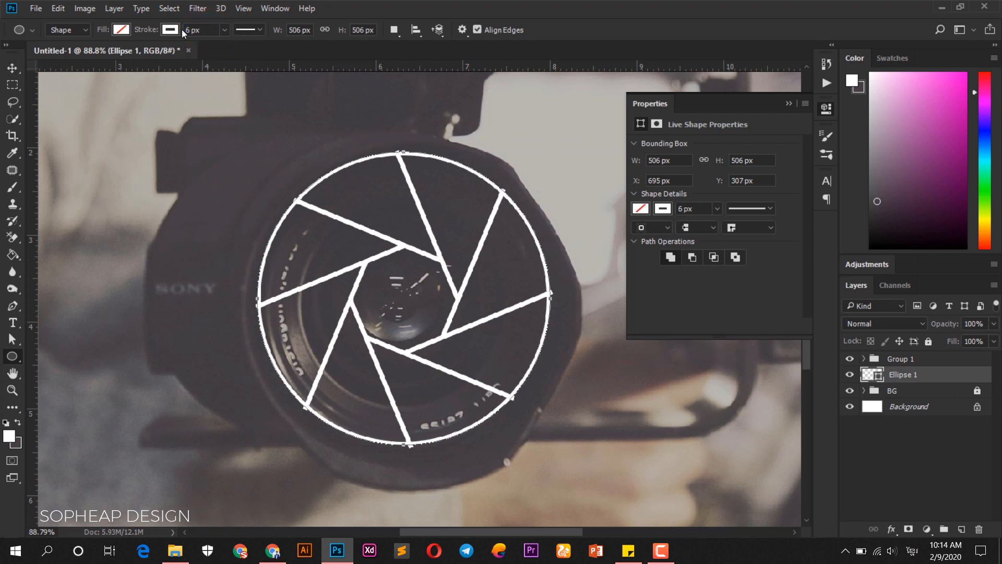
left_click(209, 30)
type("7")
key("Return")
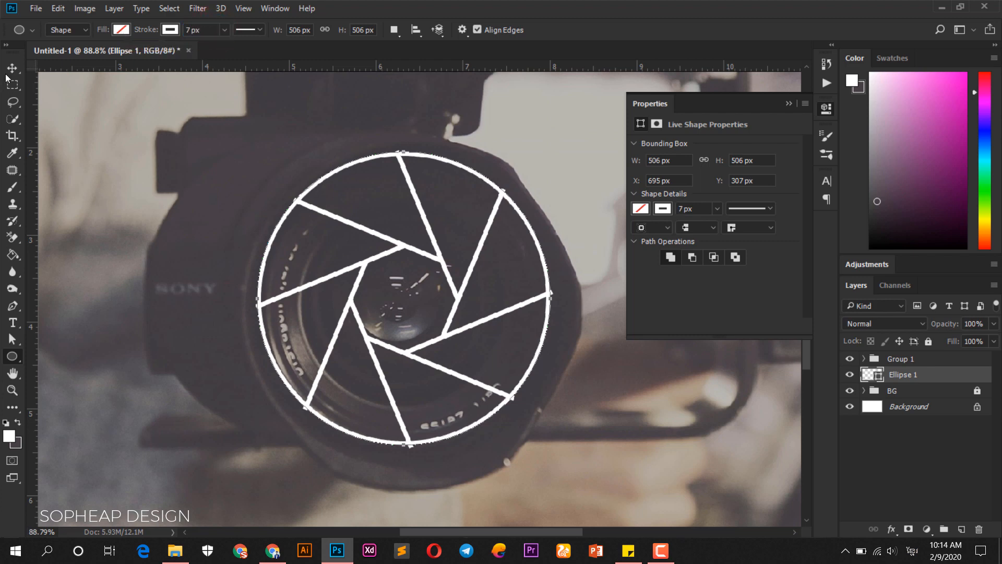
Align the Ellipse 1 circle and Group 1 on their vertical and horizontal centers
left_click(12, 68)
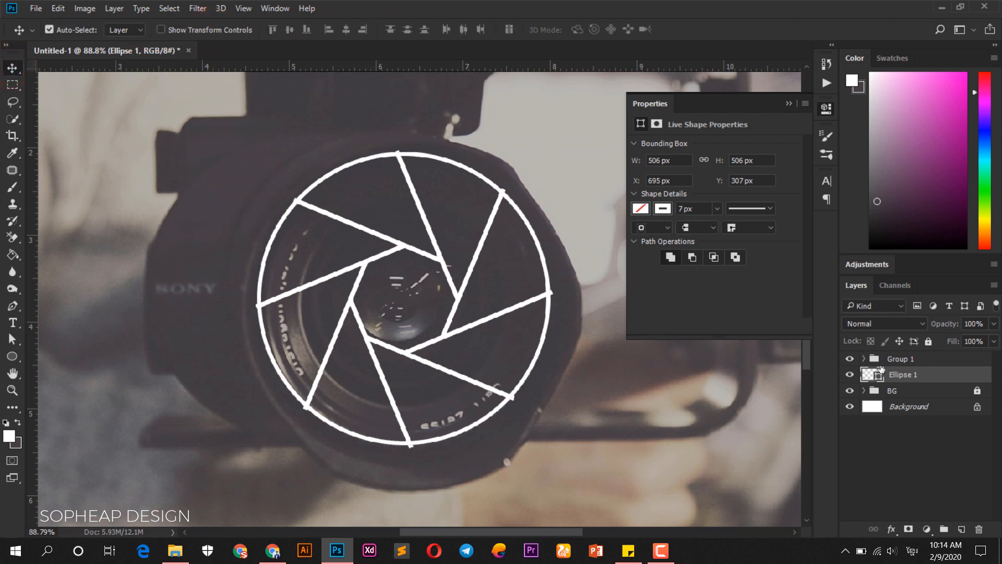
left_click(937, 359, "shift")
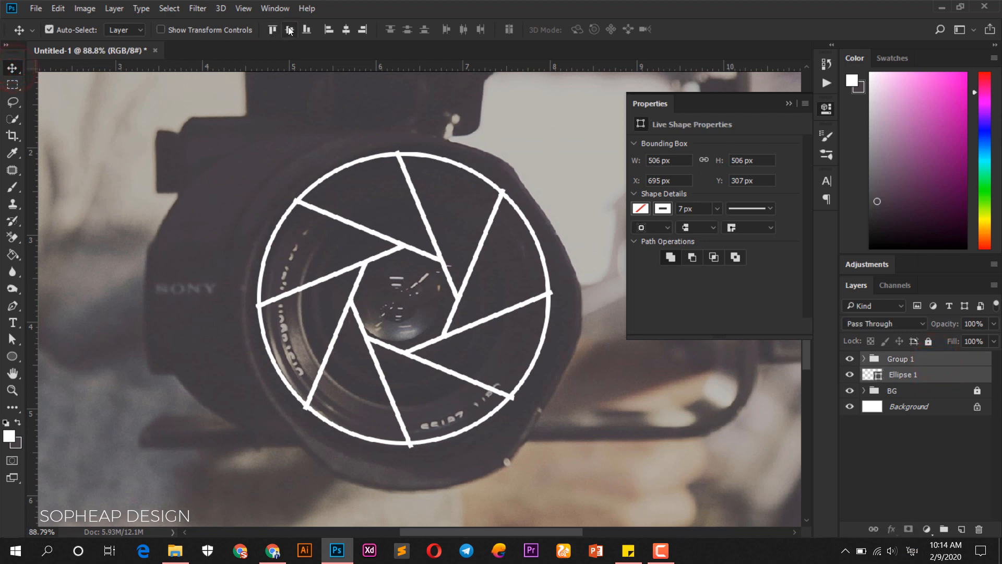
left_click(345, 30)
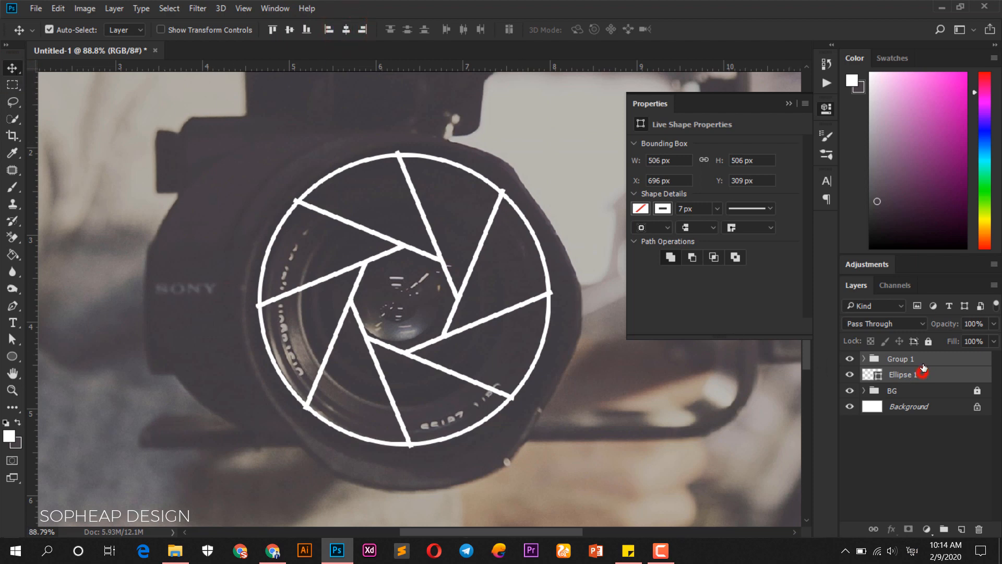
Scale Group 1 down slightly with Free Transform so the blade ends fit within the circle outline
left_click(924, 370)
left_click(924, 359)
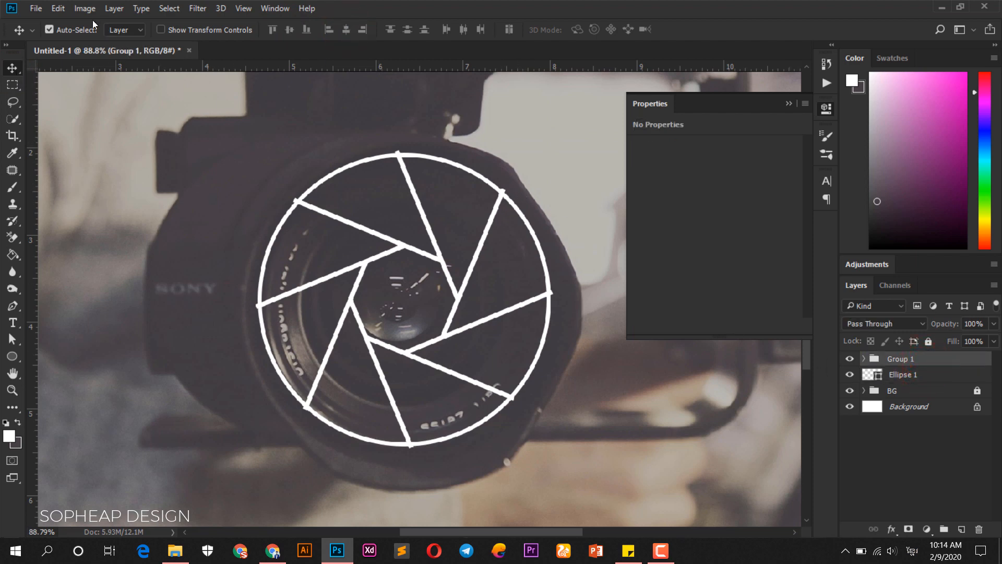
left_click(57, 9)
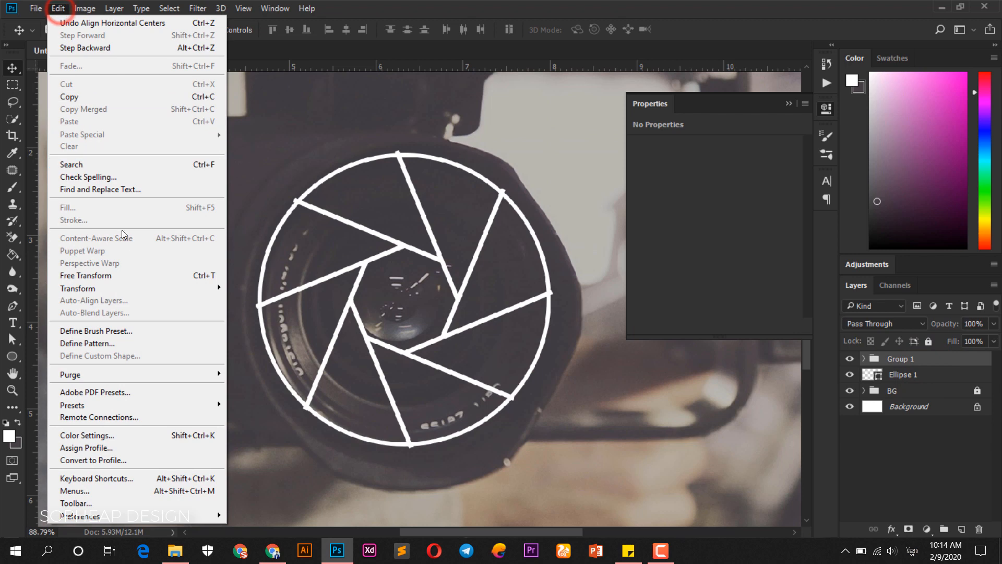
left_click(201, 276)
left_click_drag(554, 152, 551, 154)
left_click(616, 29)
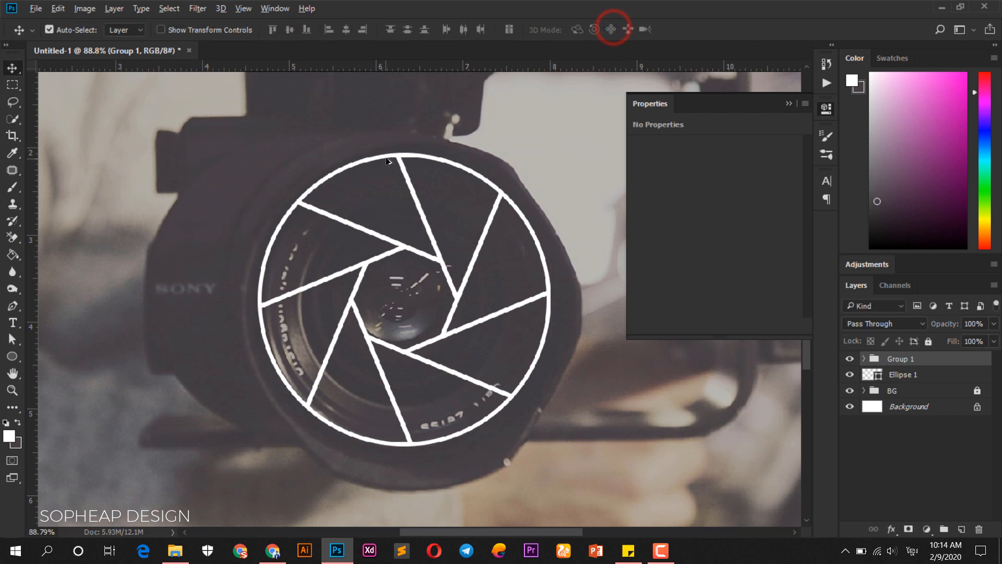
scroll(386, 165, "down", 2)
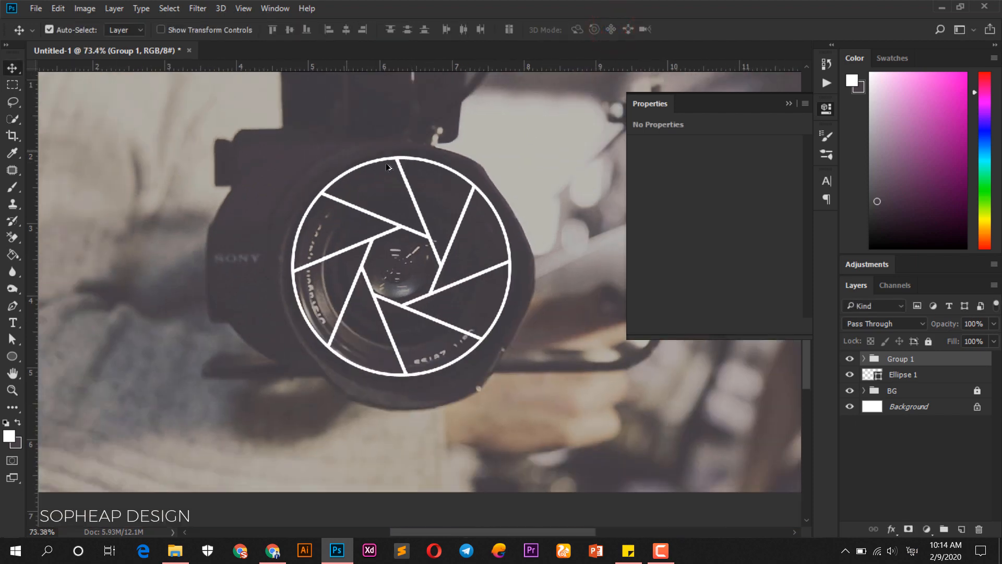
scroll(389, 165, "down", 1)
scroll(389, 165, "up", 3)
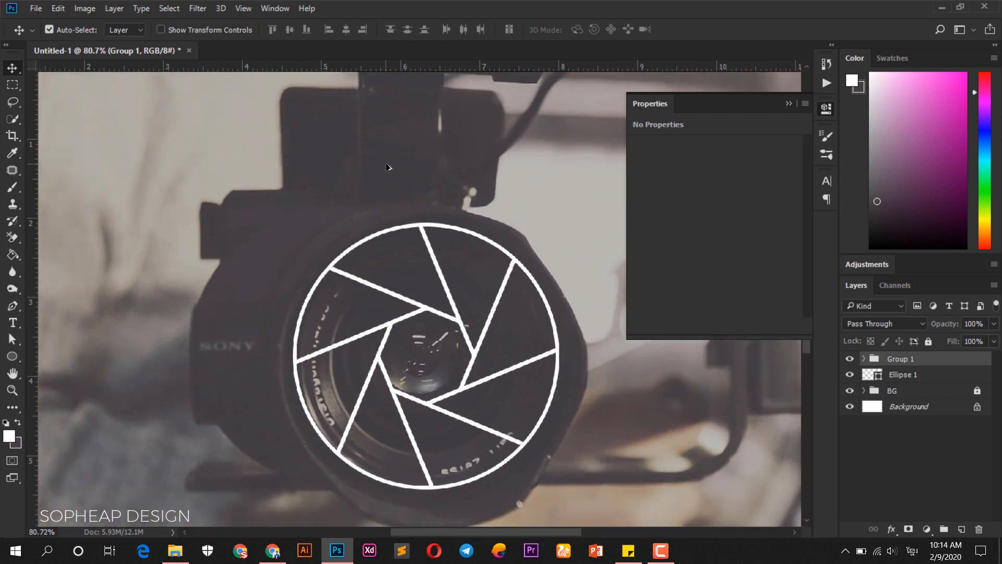
Duplicate the Ellipse 1 layer and rename the copy "cover inside"
left_click(830, 108)
scroll(667, 208, "down", 1)
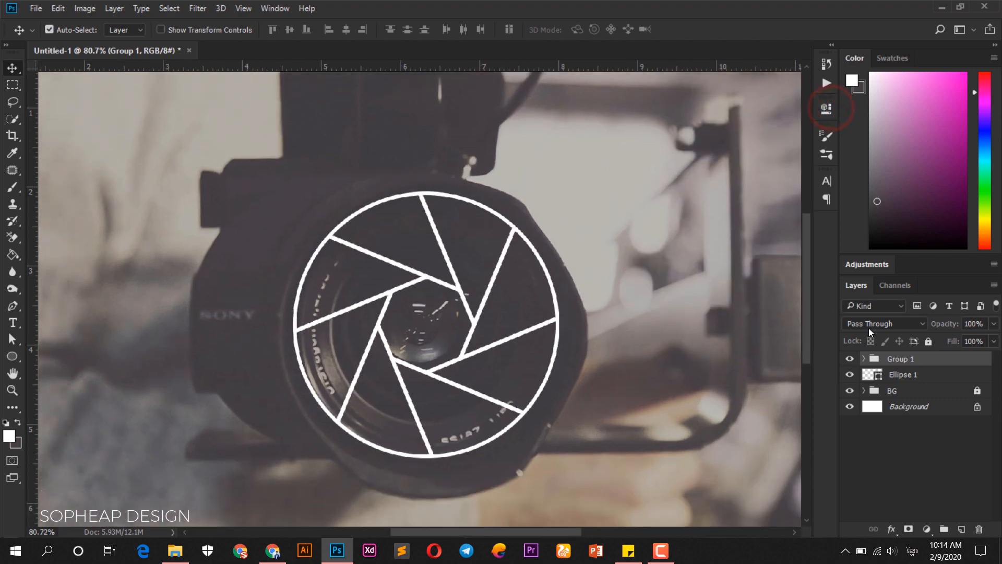
left_click_drag(933, 376, 962, 528)
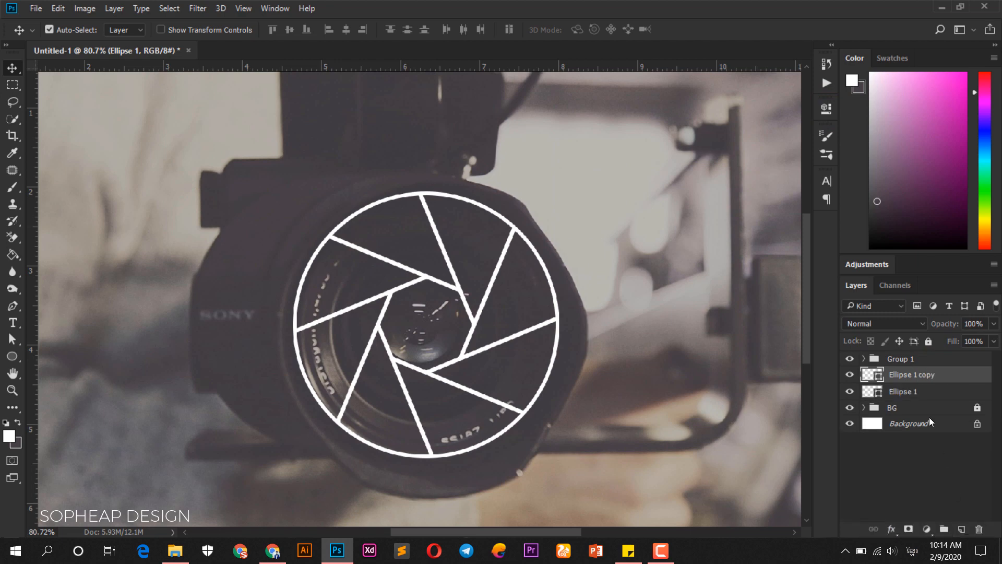
double_click(922, 376)
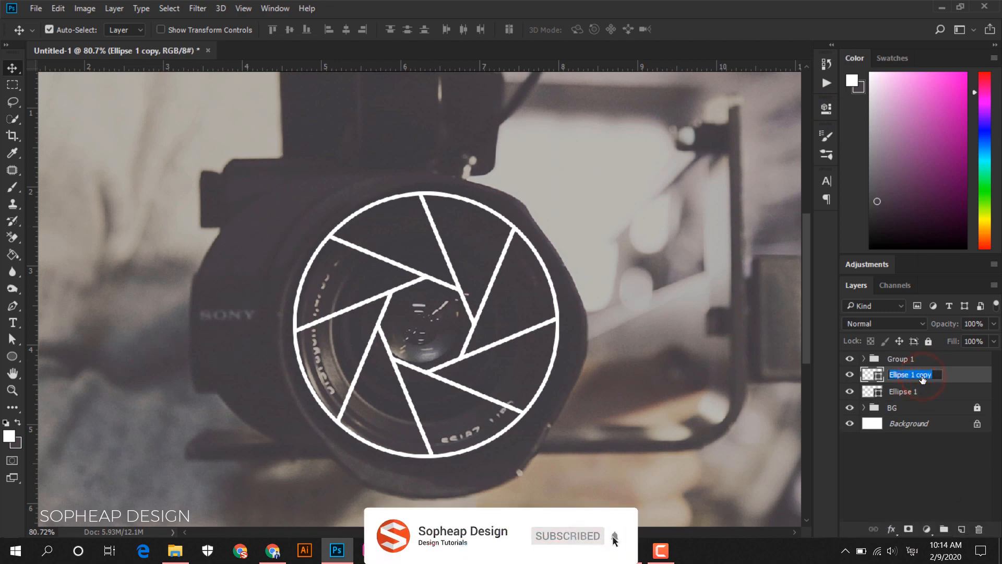
key("BackSpace")
type("cover in")
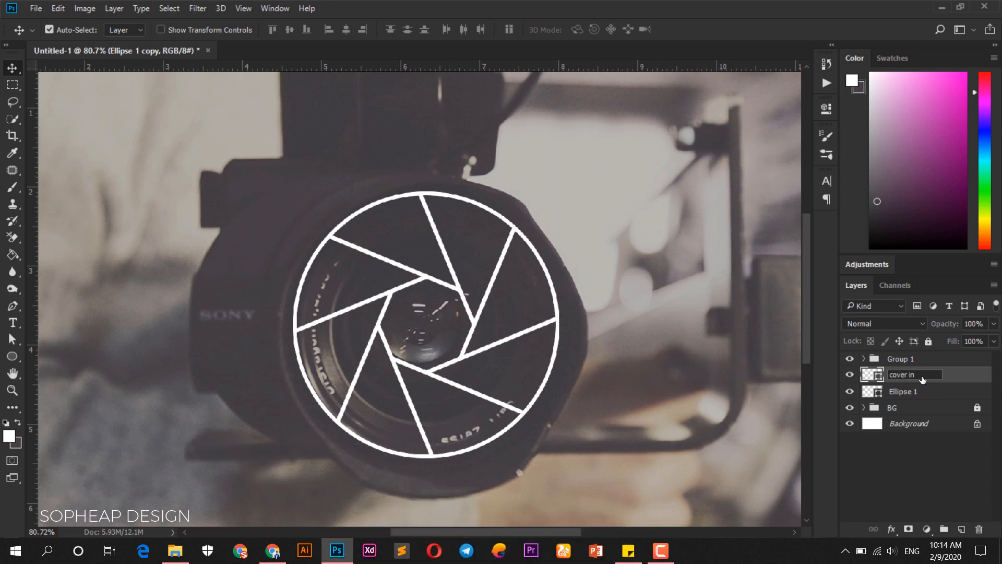
type("side")
key("Return")
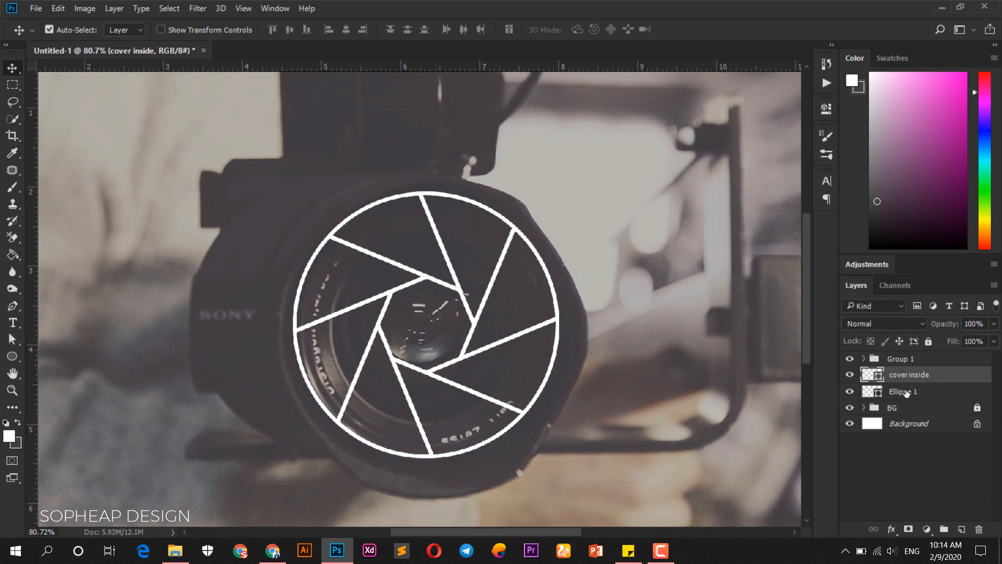
Rename the original Ellipse 1 layer "cover outside"
double_click(906, 392)
type("cov")
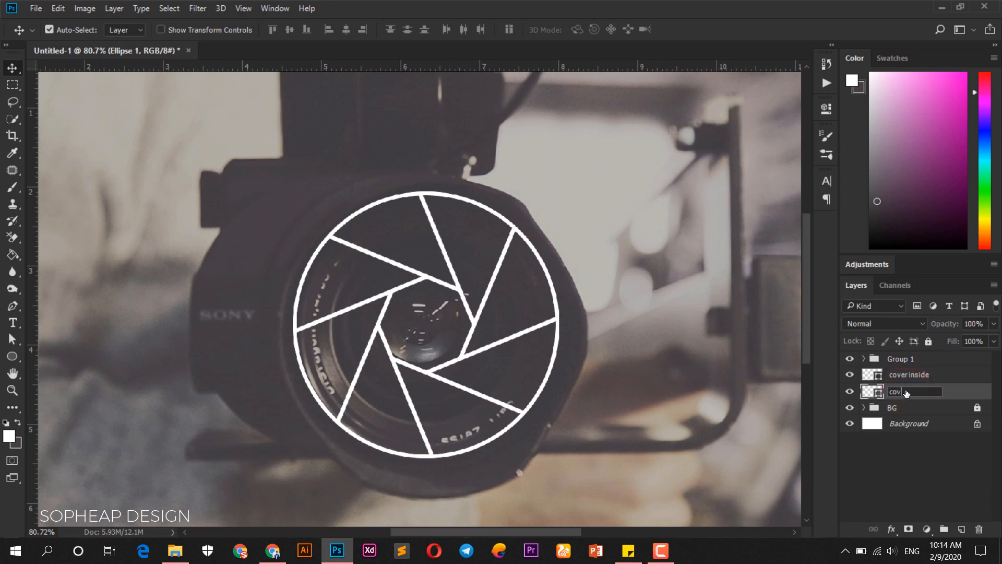
type("er outside")
key("Return")
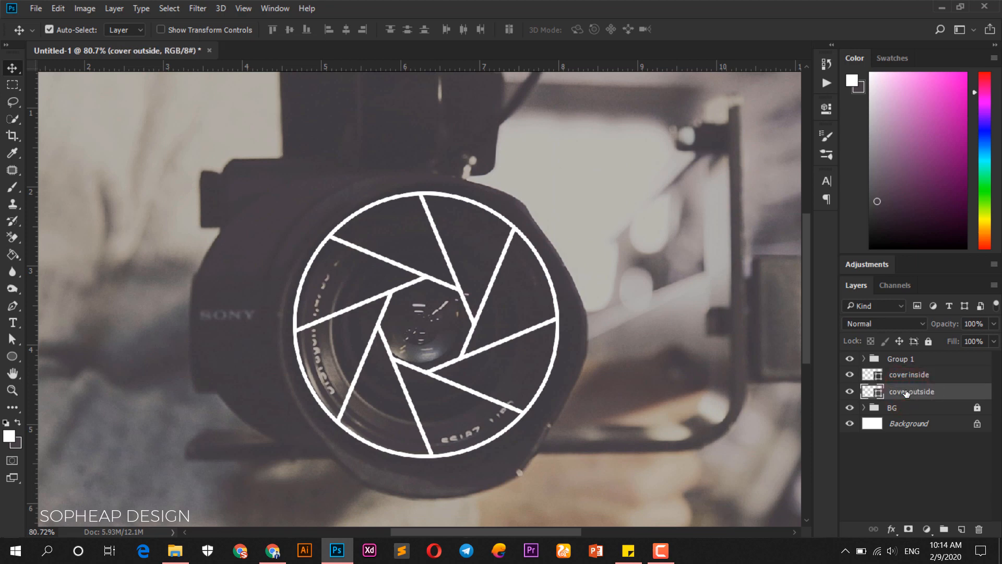
Enlarge the "cover outside" circle proportionally from its center to form an outer ring around the aperture
left_click(58, 9)
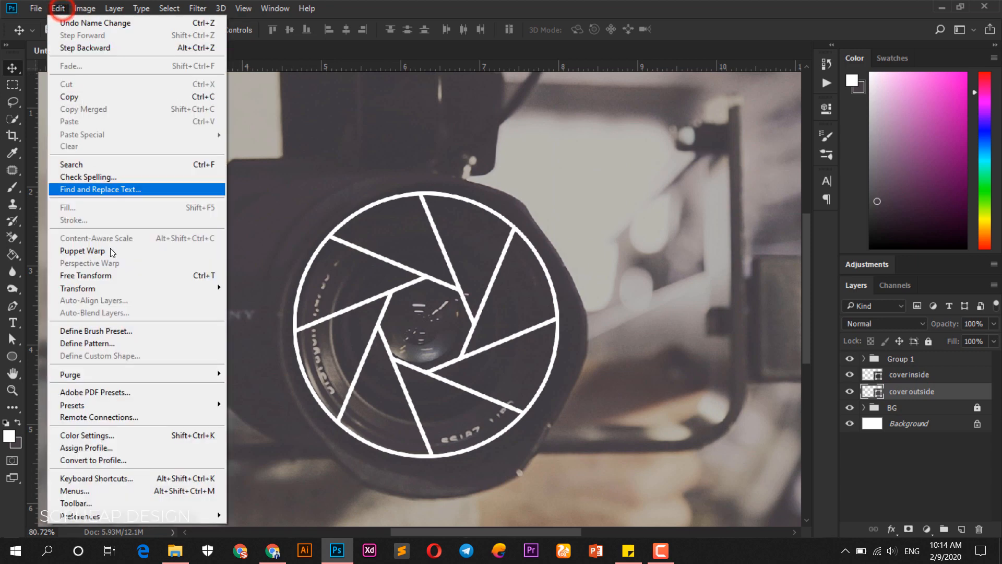
left_click(174, 276)
left_click_drag(559, 192, 614, 156)
left_click(619, 30)
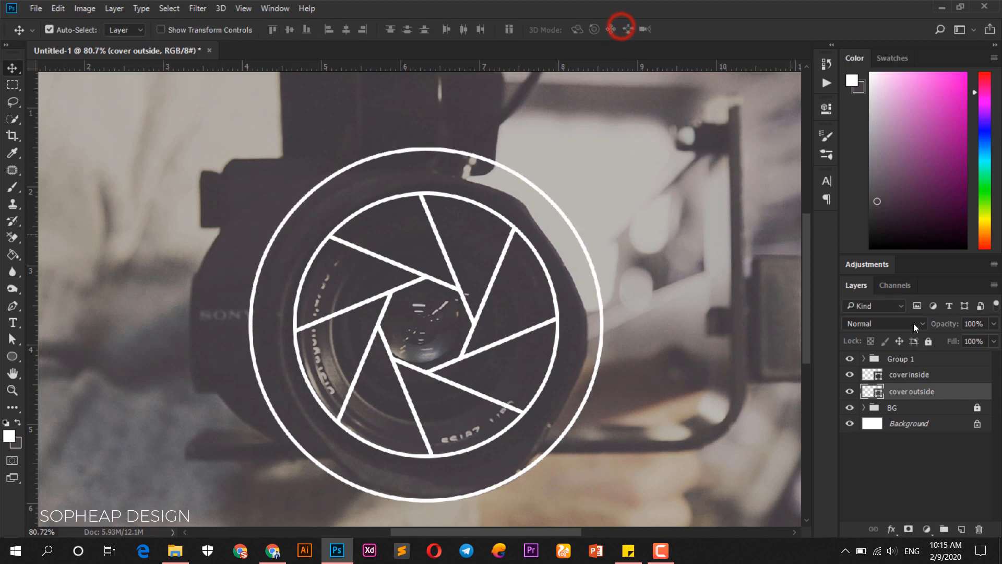
Duplicate the "cover outside" layer and rename the copy "text"
left_click_drag(969, 392, 962, 527)
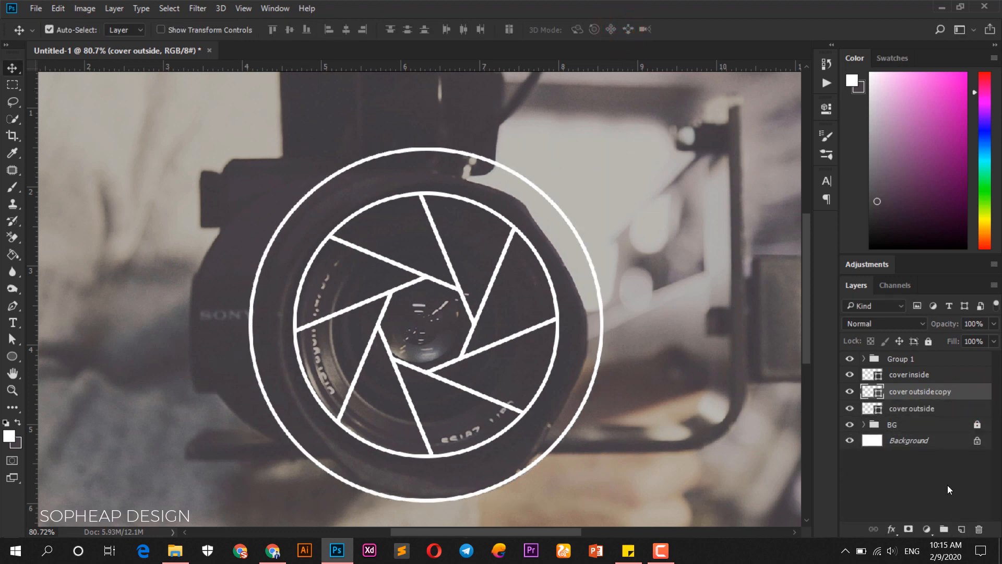
double_click(918, 391)
type("text")
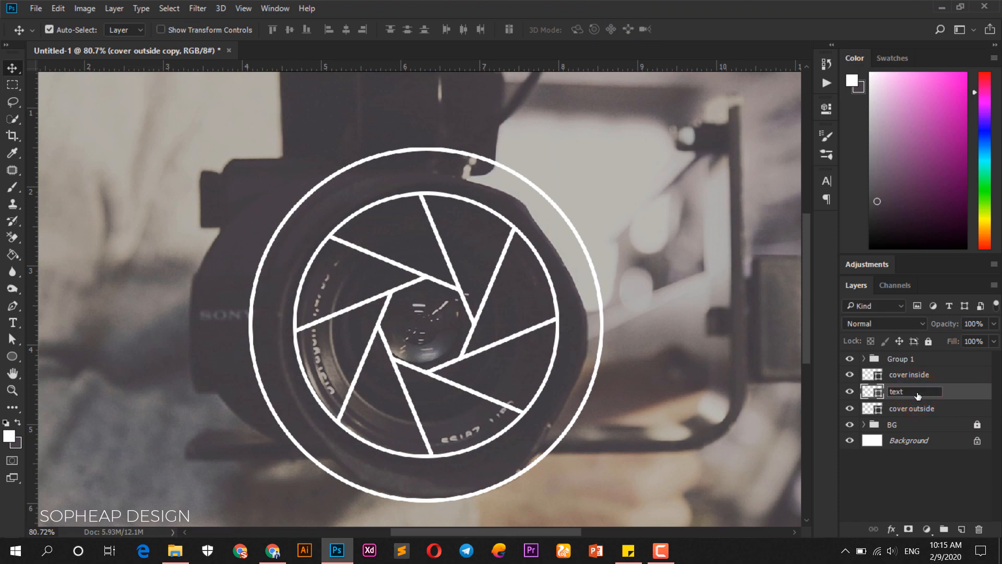
key("Return")
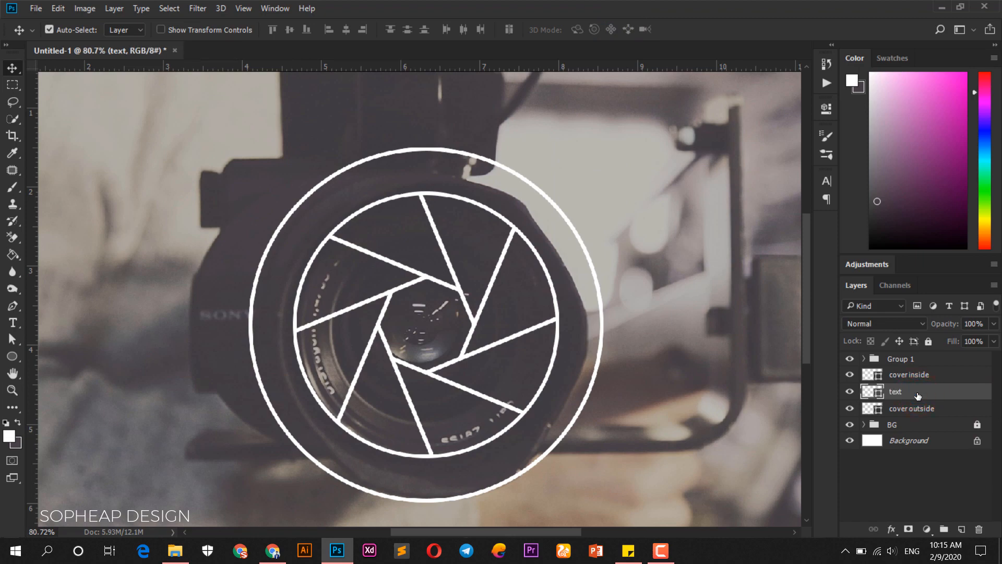
Scale the "text" circle down from its center so it sits midway between the inner and outer circles
left_click(60, 9)
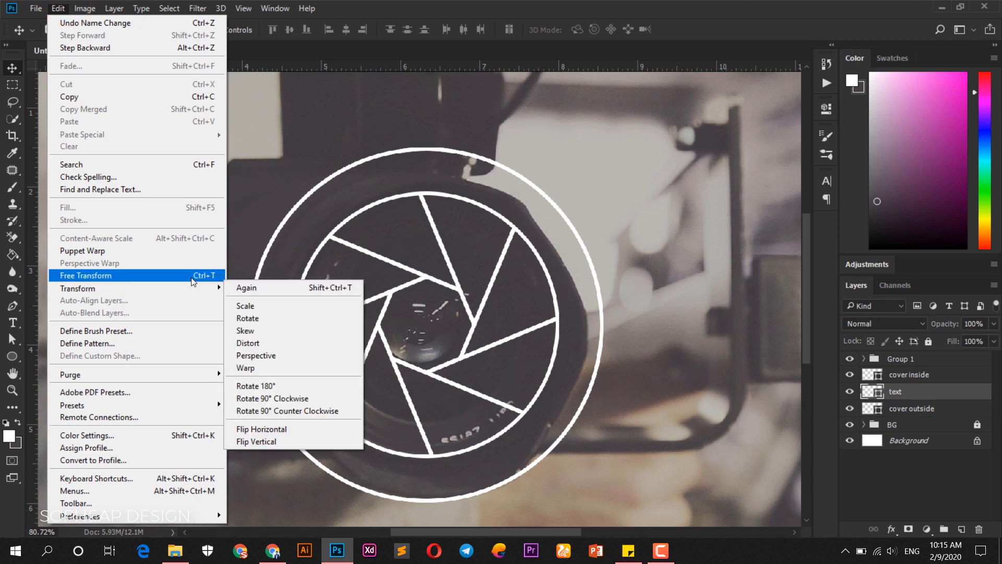
left_click(189, 276)
left_click_drag(607, 145, 582, 169)
left_click(616, 31)
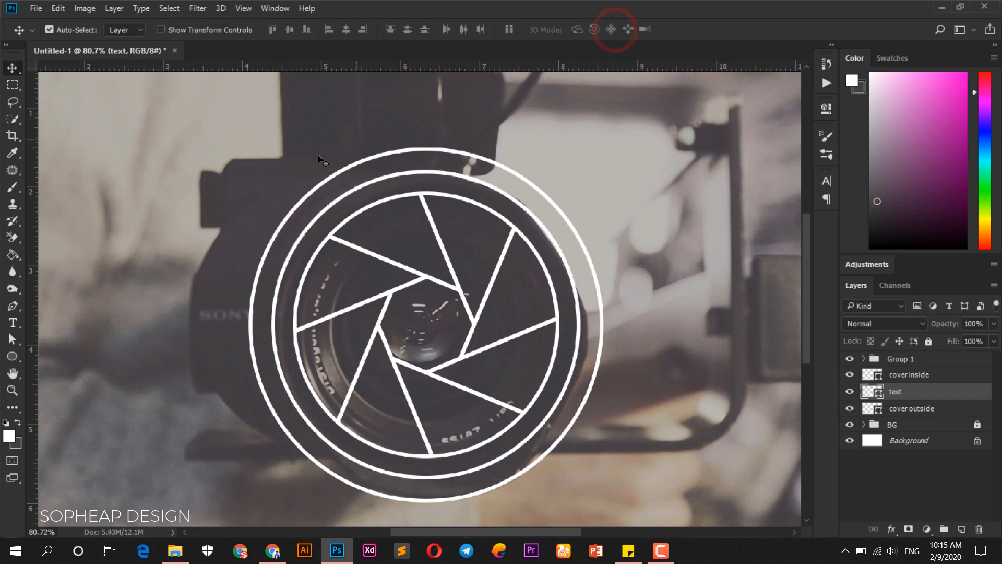
Start type on the top of the "text" circle's path, using Century Gothic Bold at 30 pt
left_click(13, 322)
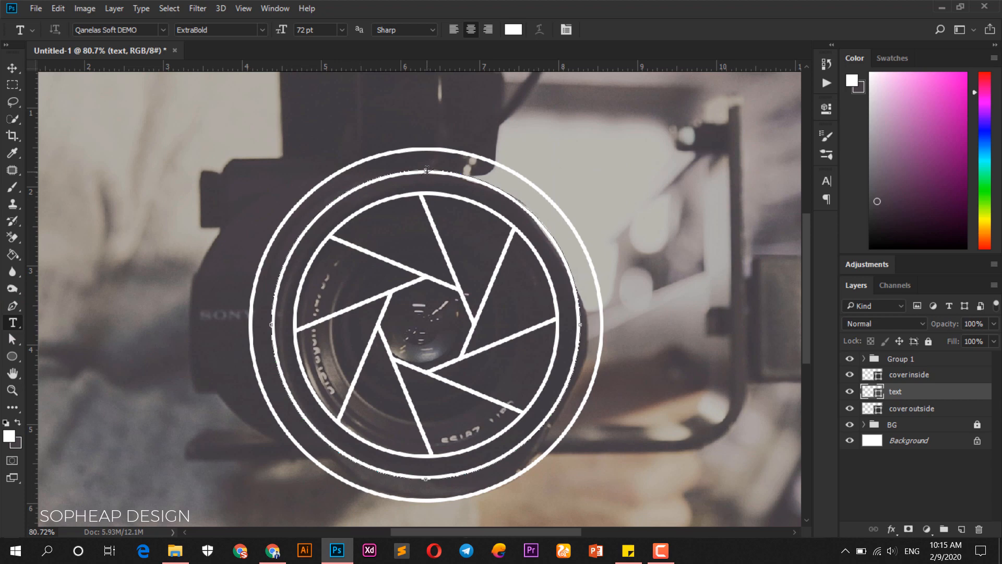
left_click(427, 170)
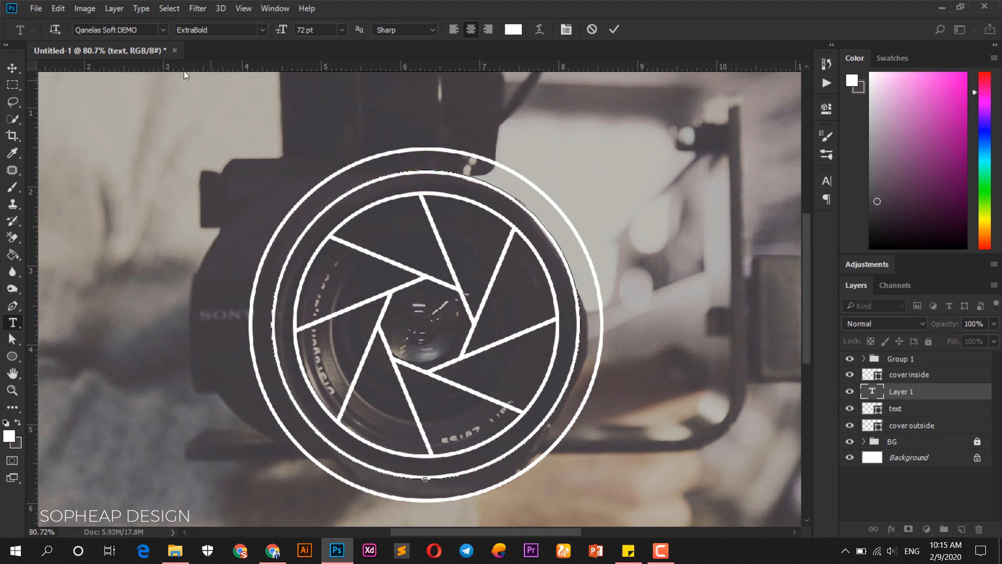
left_click(137, 30)
type("cen")
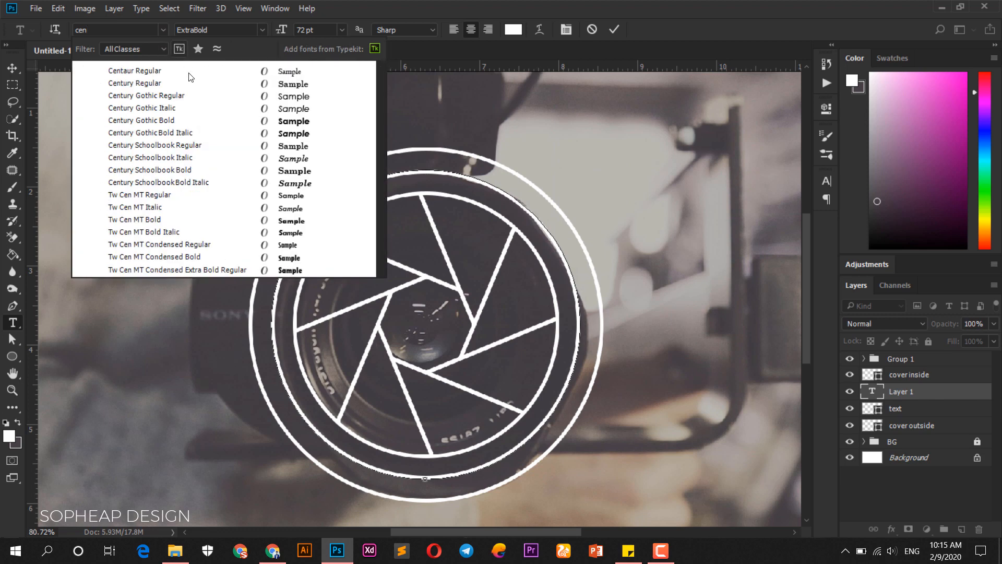
left_click(206, 120)
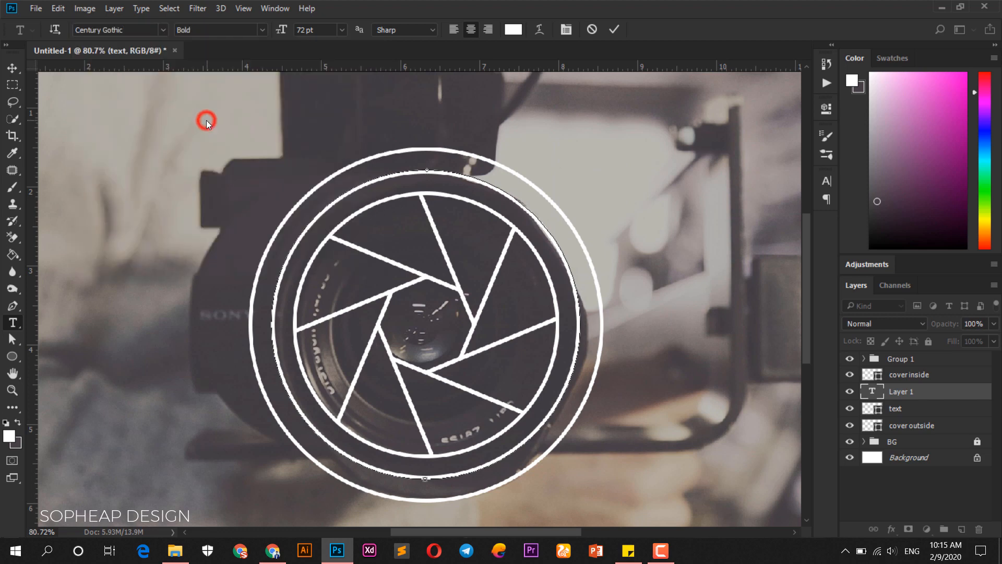
left_click(329, 30)
Enter "MODERN PHOTOGRAPHY" as the text along the circular path
type("MODERN")
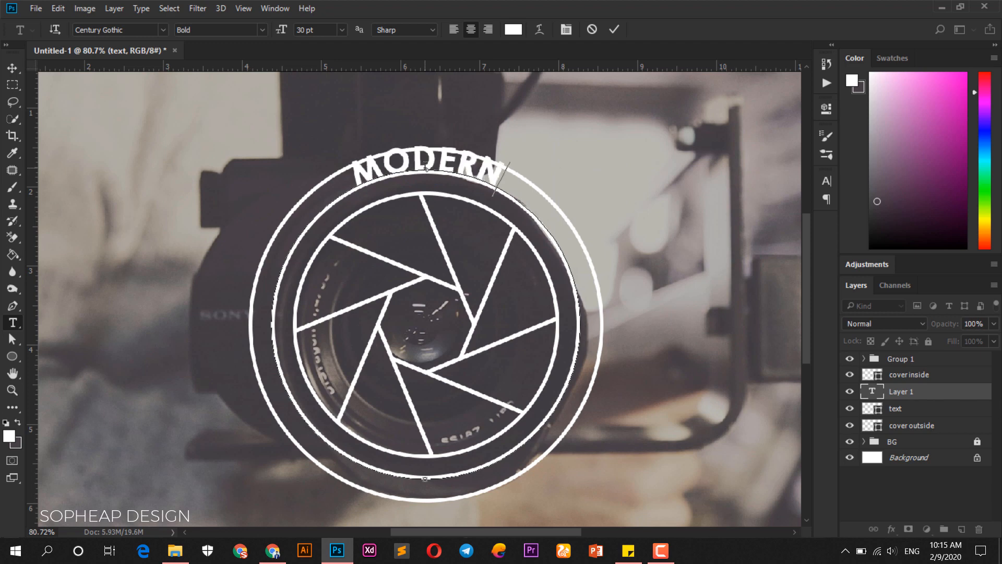
type(" PHOT")
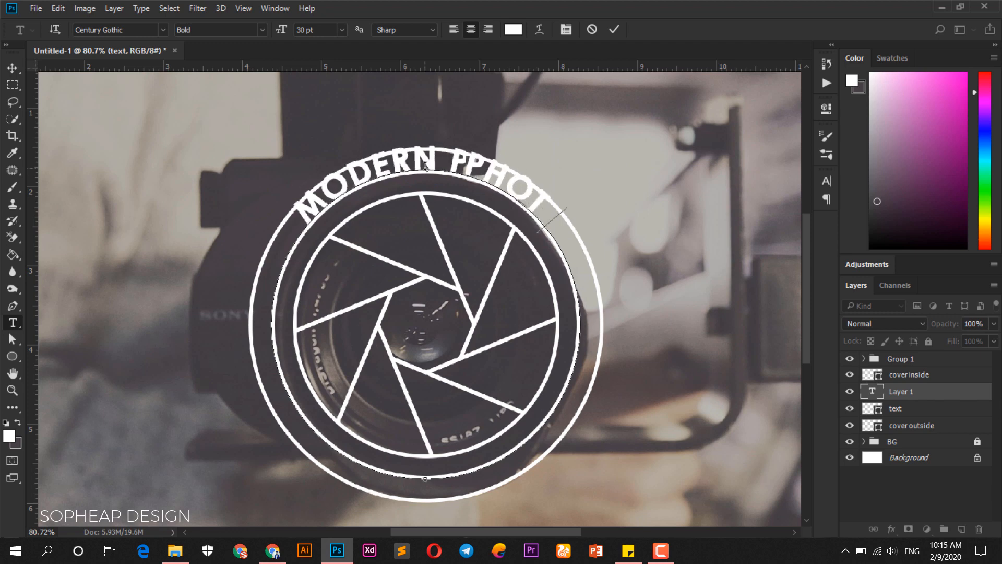
key("BackSpace")
key("BackSpace")
key("BackSpace")
key("BackSpace")
type("HOTOGRAPHY")
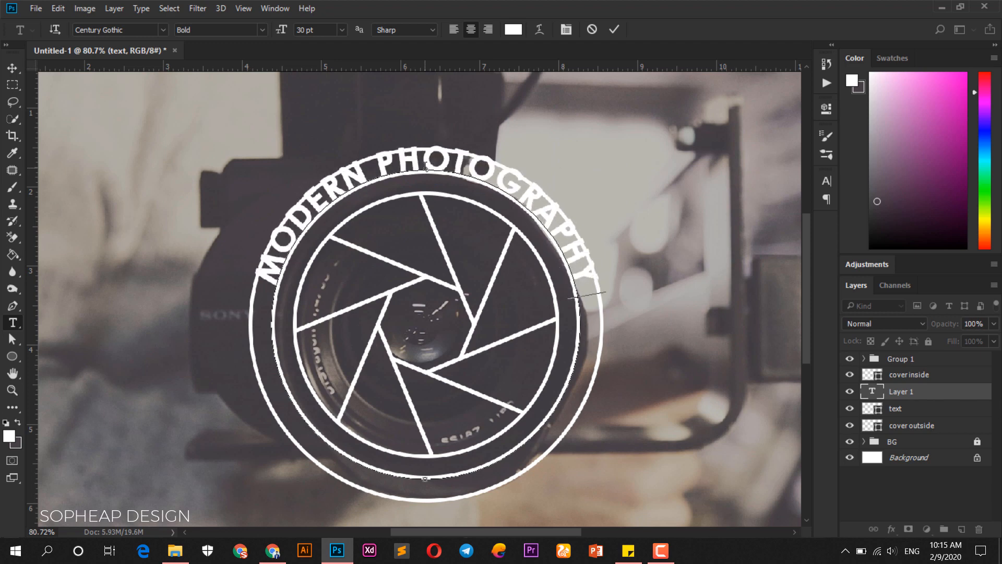
type(" LOGO")
key("BackSpace")
key("BackSpace")
key("BackSpace")
key("BackSpace")
key("BackSpace")
Append ".STUDIO DESIGN" directly to the end of the circular text
type(".STUD")
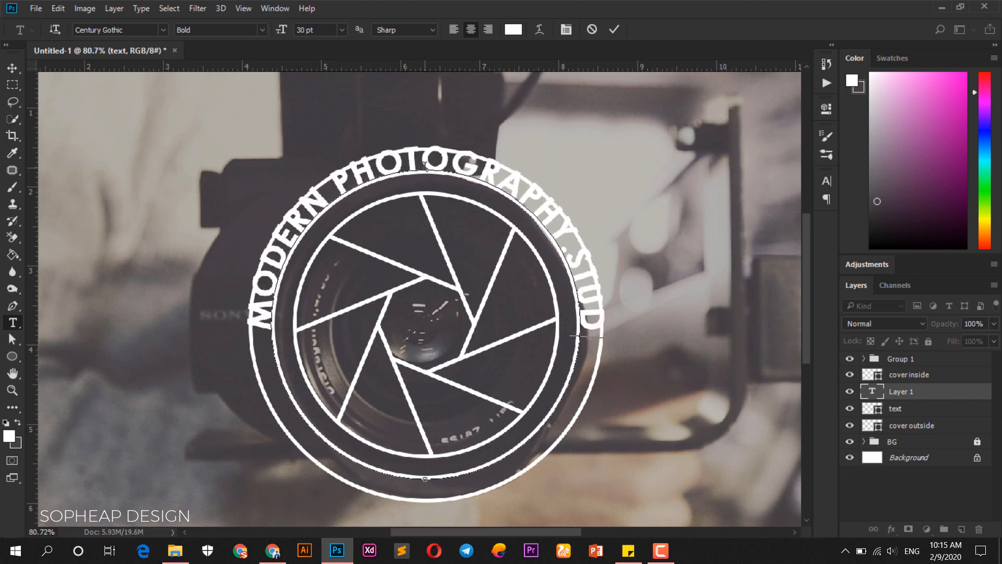
type("IO DESIGN")
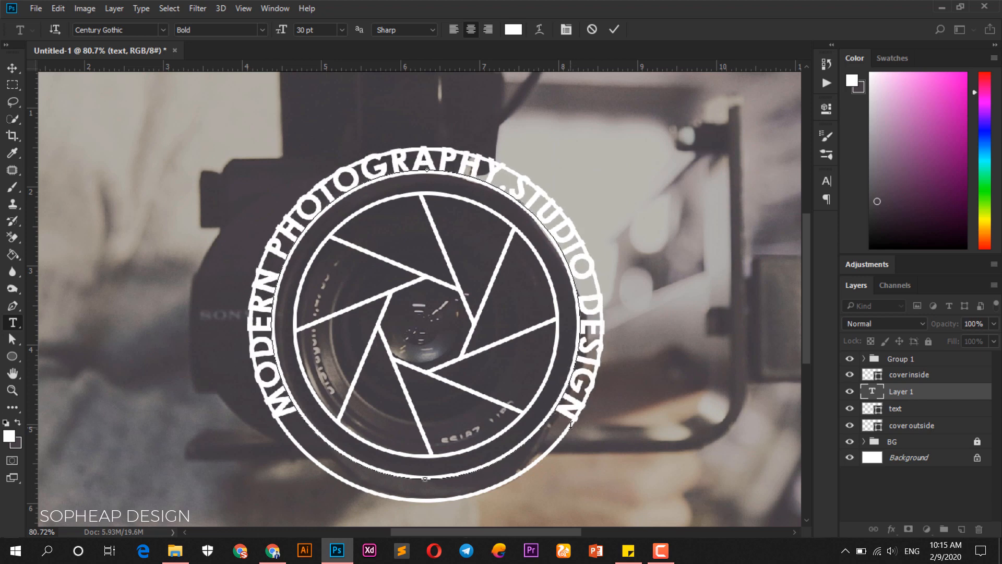
Select all of the circular text and set its character tracking to 200
left_click_drag(572, 424, 255, 432)
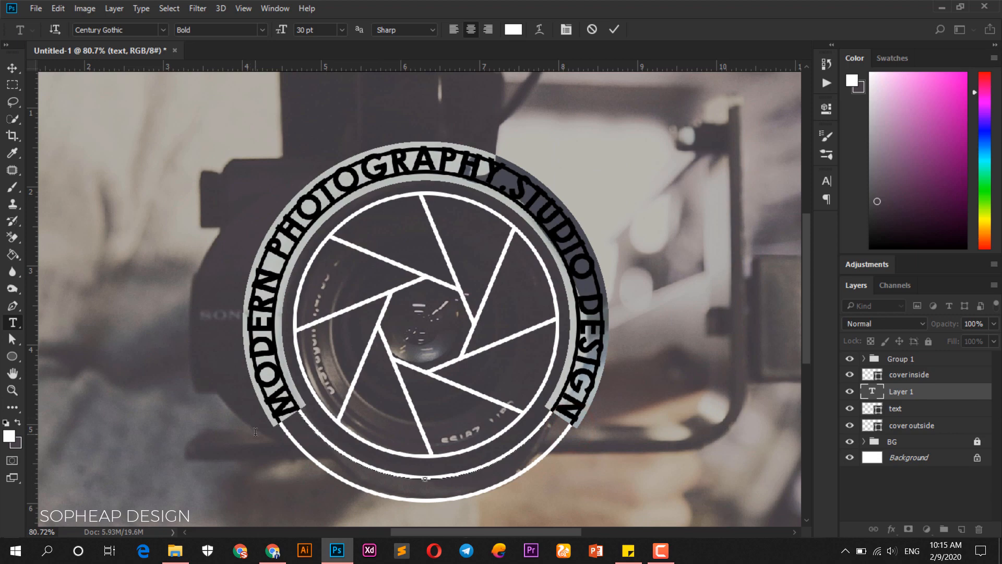
left_click(271, 11)
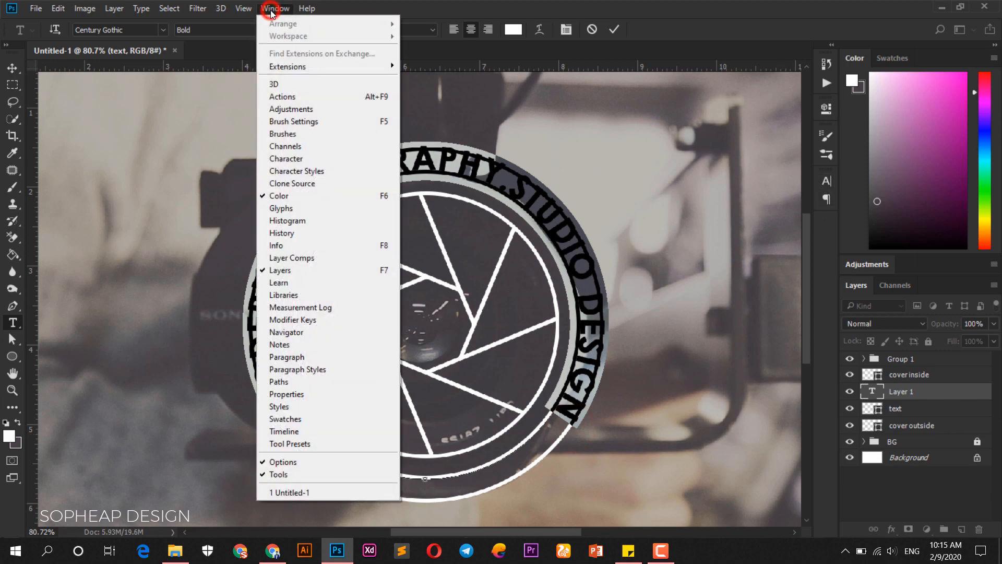
left_click(314, 171)
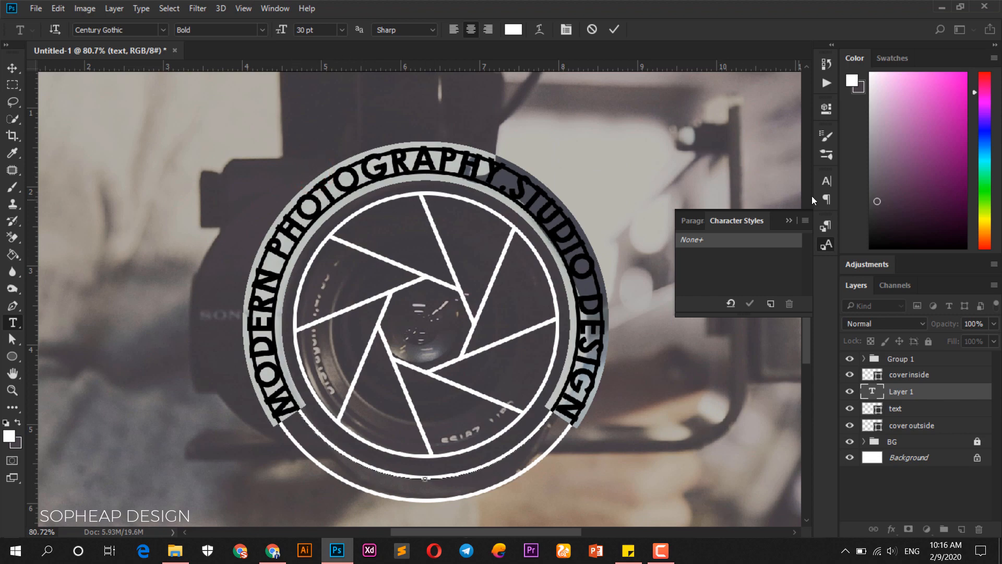
left_click(275, 9)
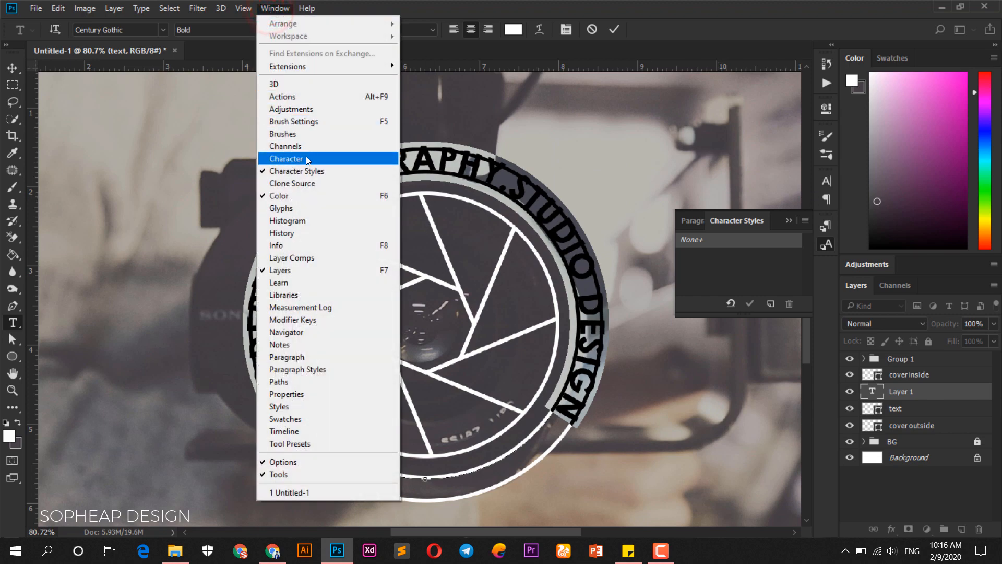
left_click(306, 158)
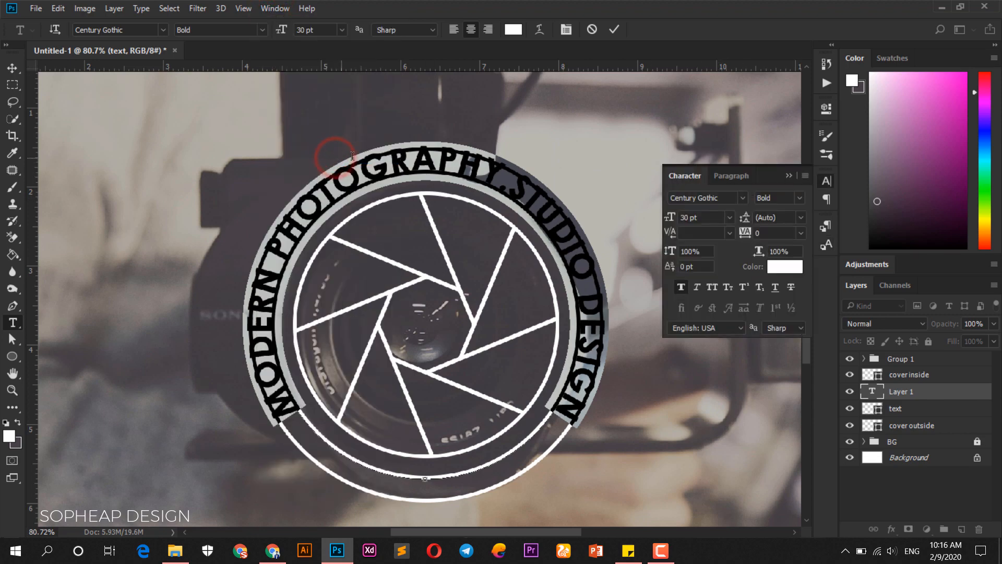
left_click(275, 8)
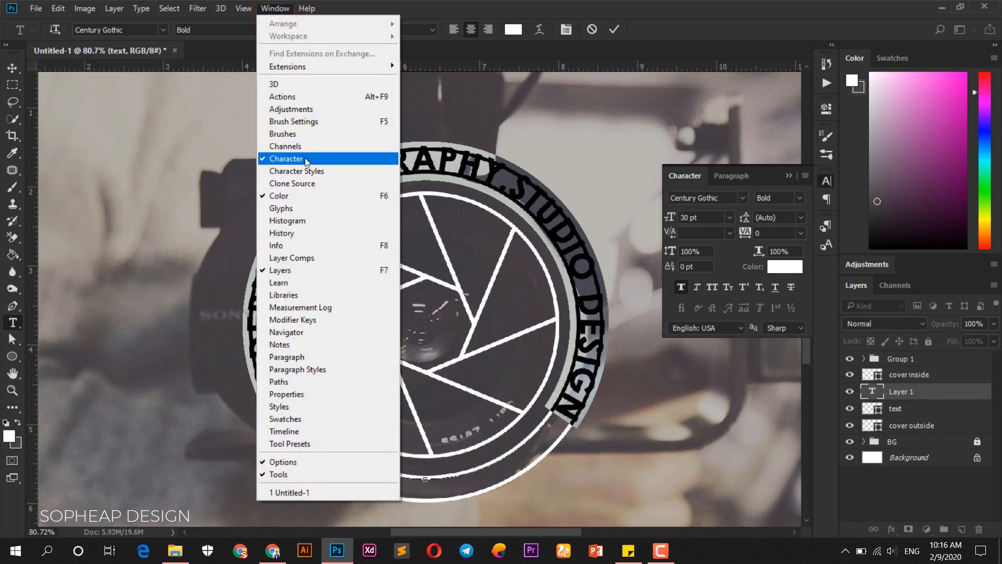
left_click(775, 234)
left_click(801, 233)
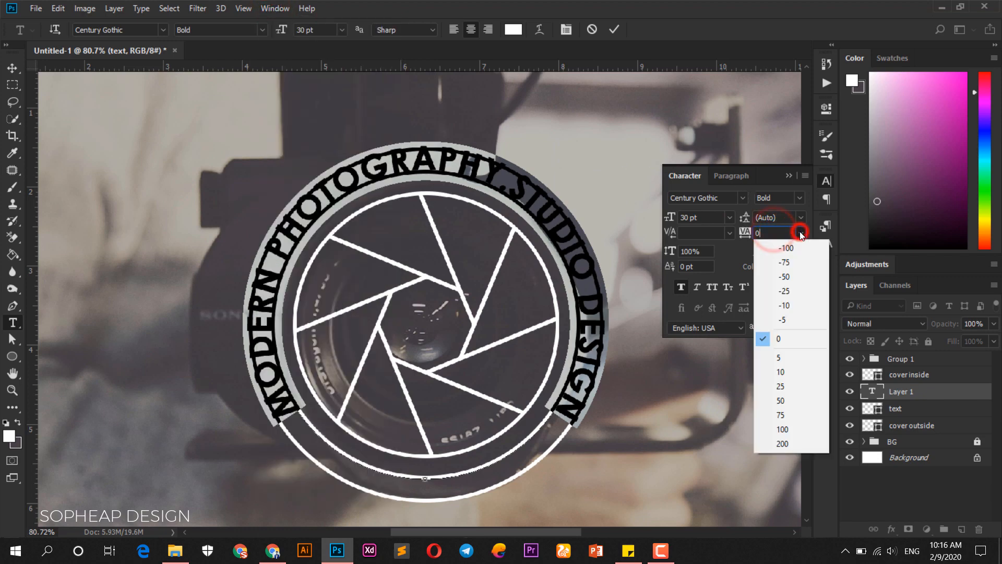
left_click(803, 443)
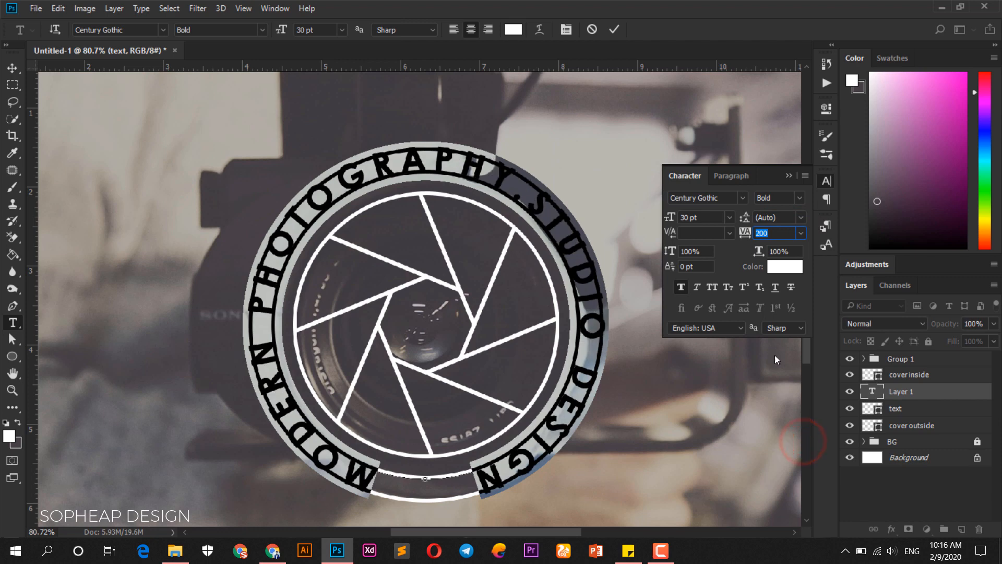
Set the font size of the selected circular text to 19 pt
left_click(722, 216)
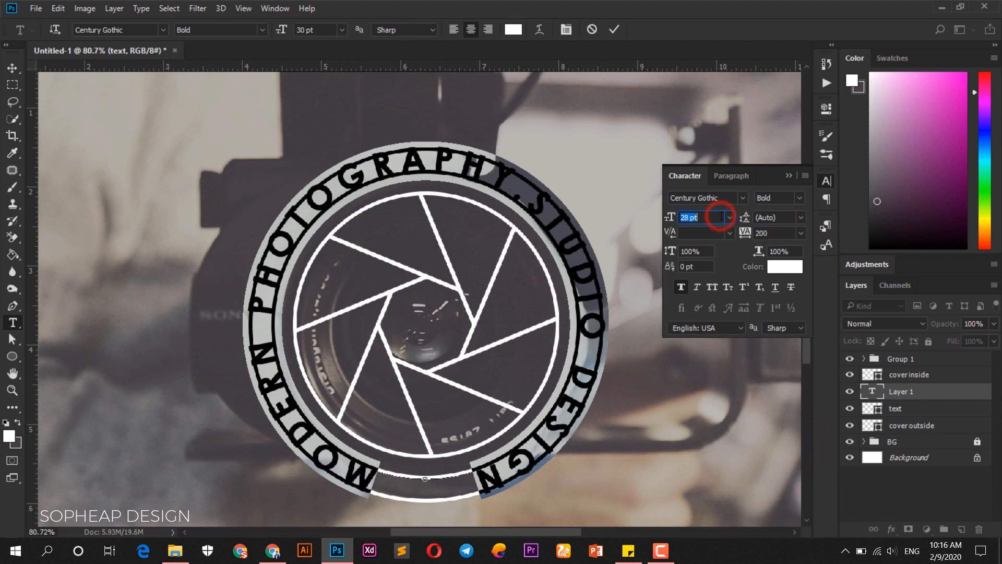
type("21")
key("Return")
Spread the selected letters around the circle by setting their tracking to 600
left_click(771, 233)
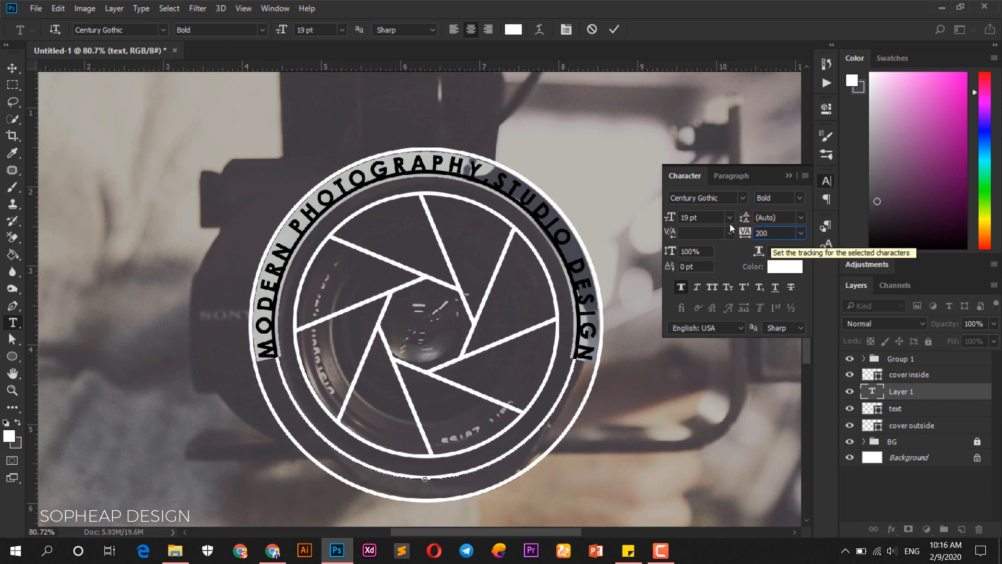
left_click(708, 217)
left_click(780, 234)
left_click_drag(780, 235, 746, 237)
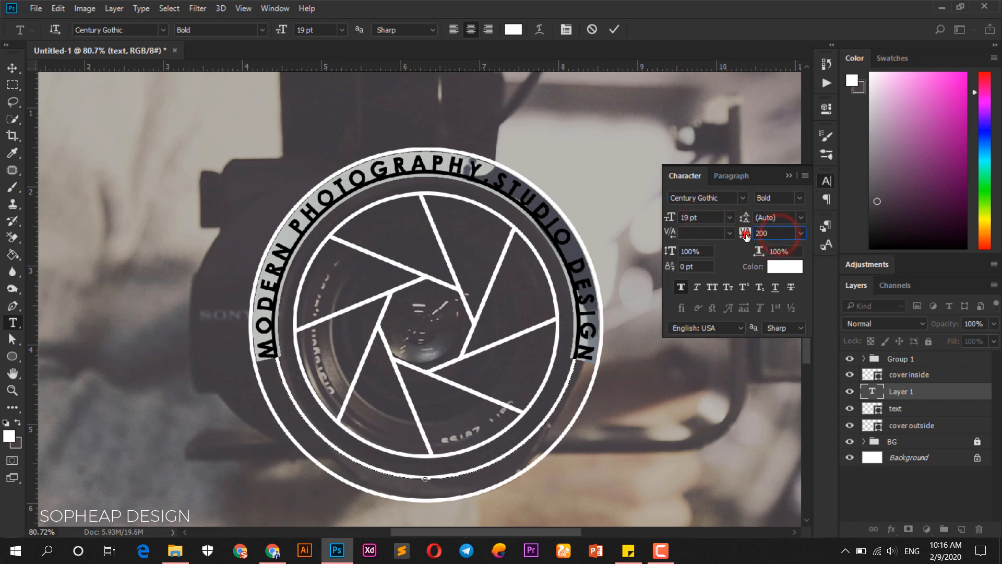
type("600")
left_click(704, 217)
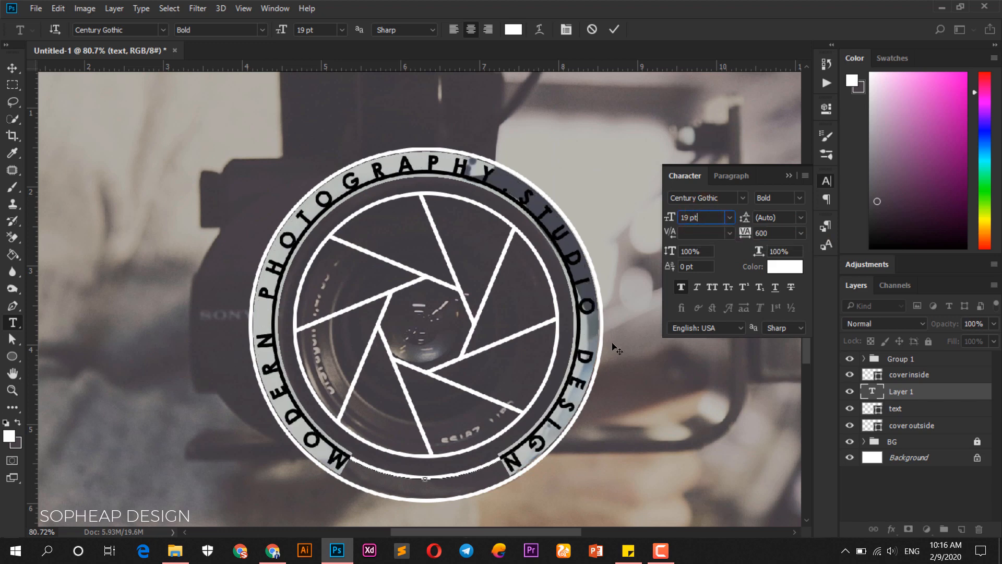
Add " 2020" at the end of the circular text and commit the text edit
left_click(509, 467)
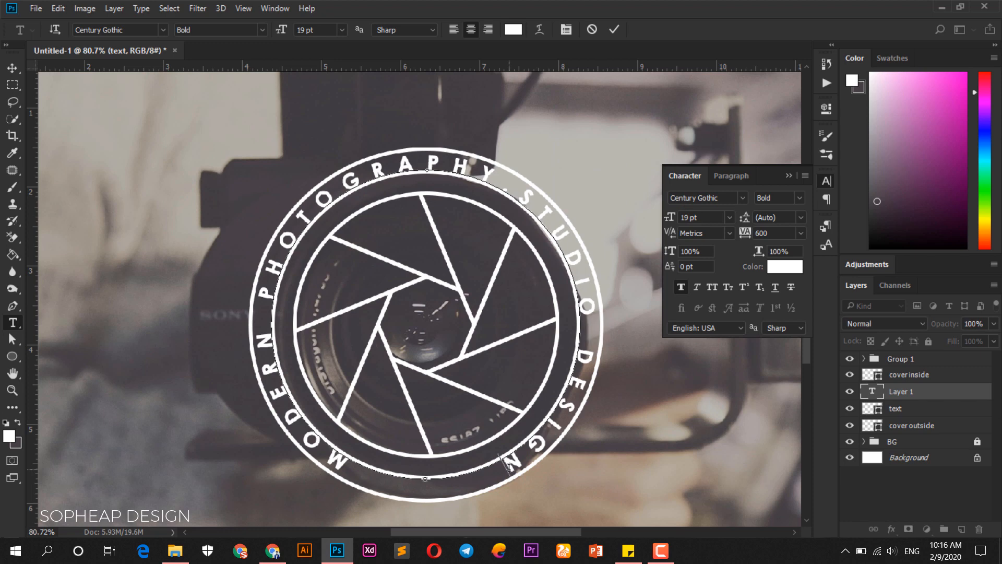
type("2020")
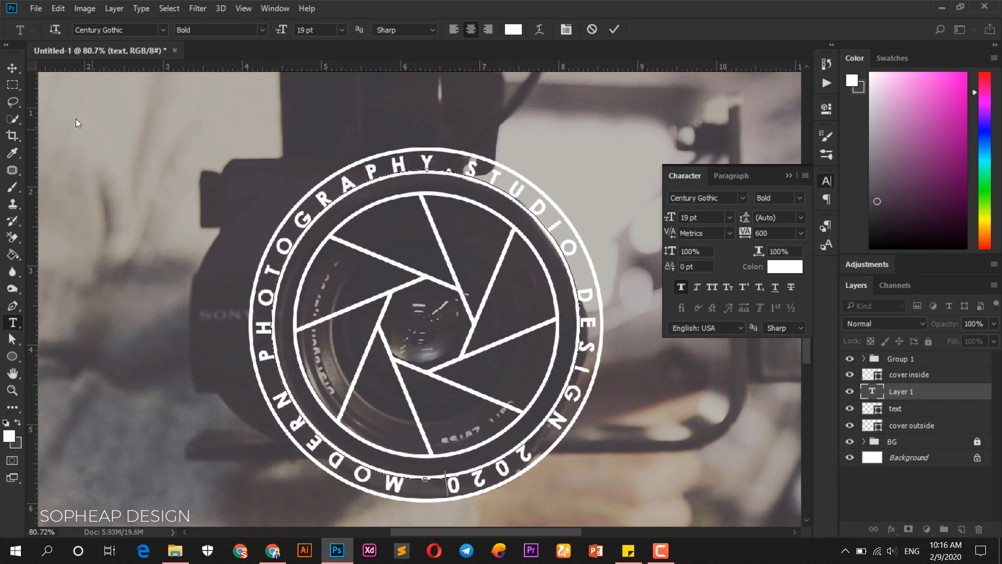
left_click(12, 71)
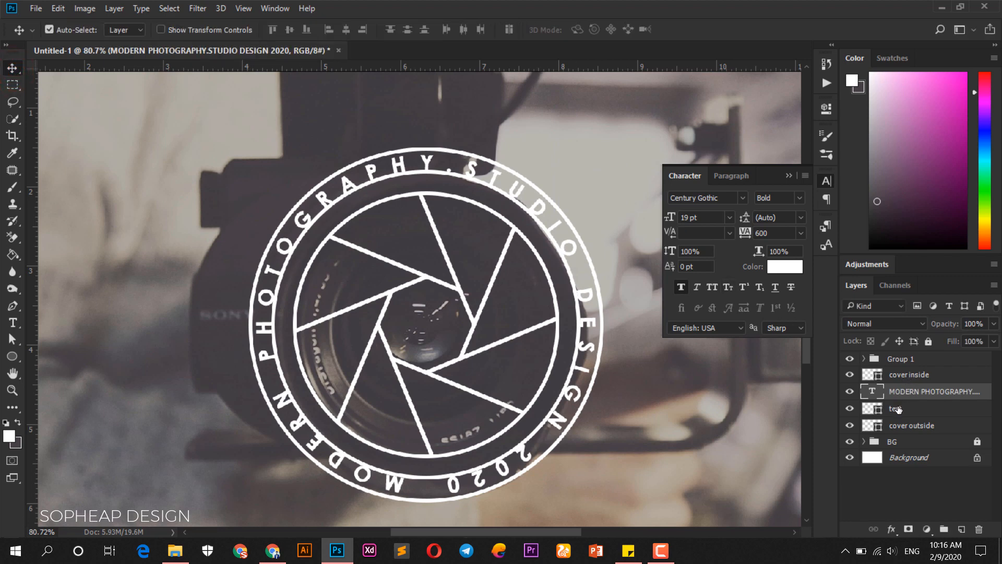
Delete the "text" circle layer that served as the guide for the lettering
left_click(897, 408)
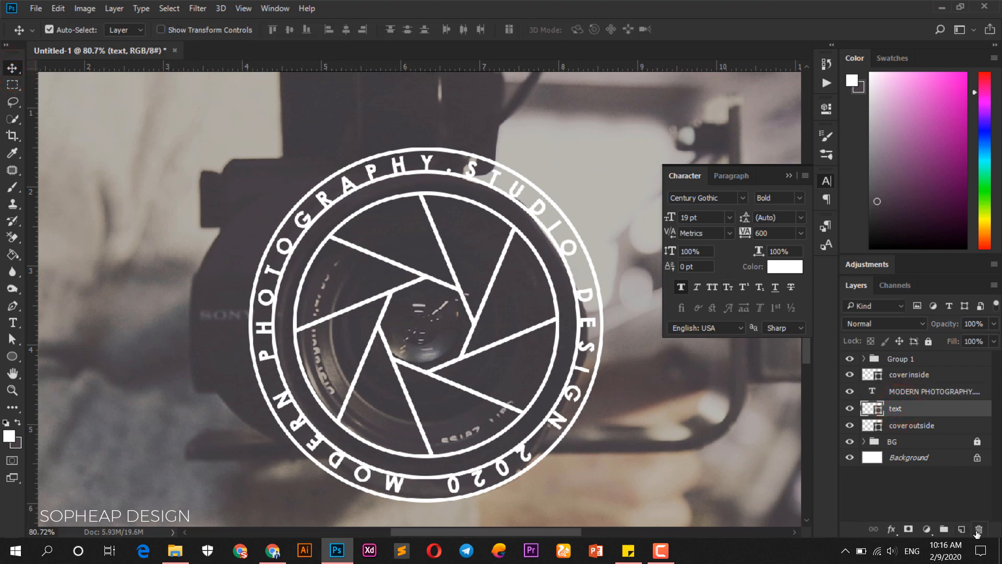
left_click(978, 530)
Scale the circular text layer down slightly around its center so it sits midway between the inner and outer rings
left_click(923, 393)
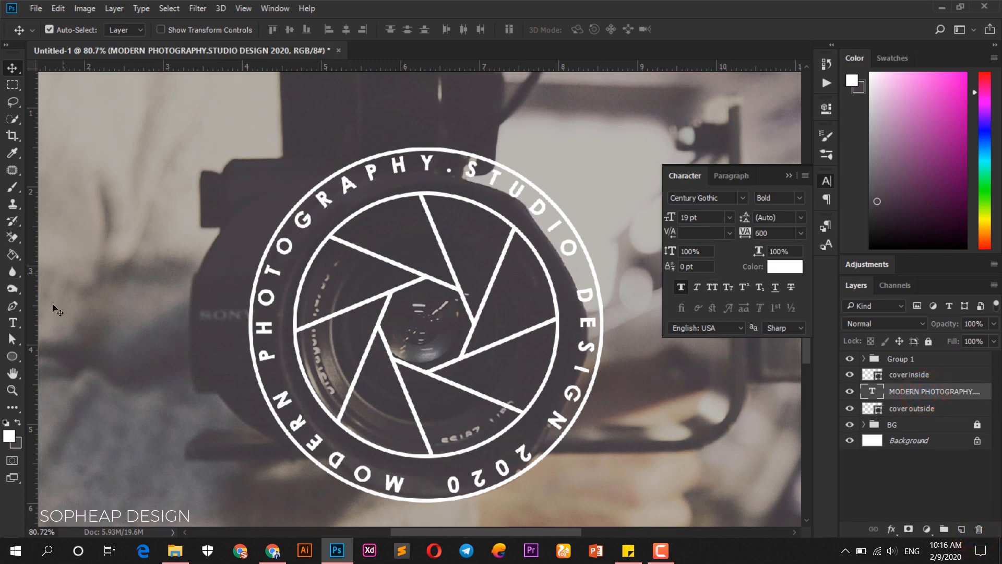
left_click(58, 8)
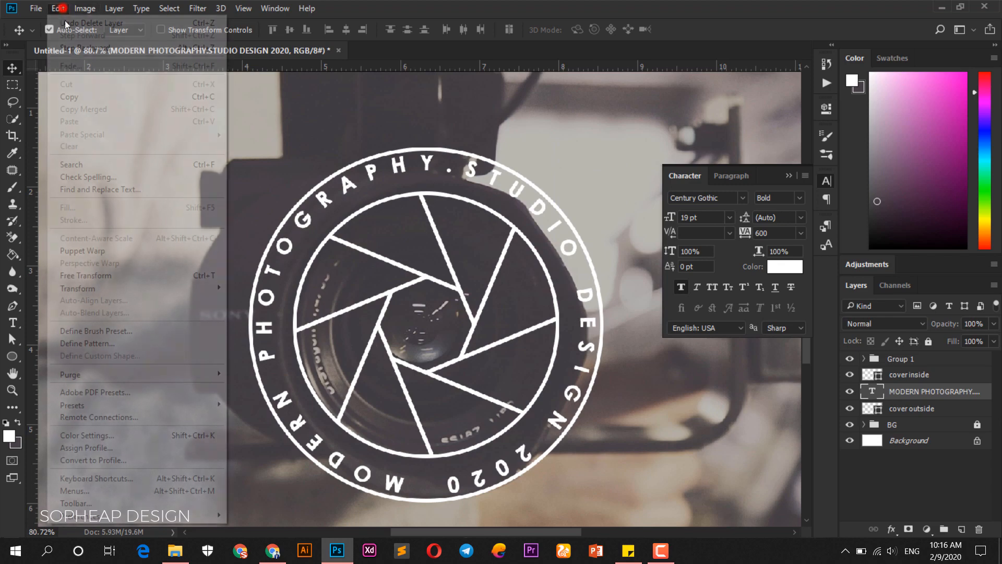
left_click(121, 275)
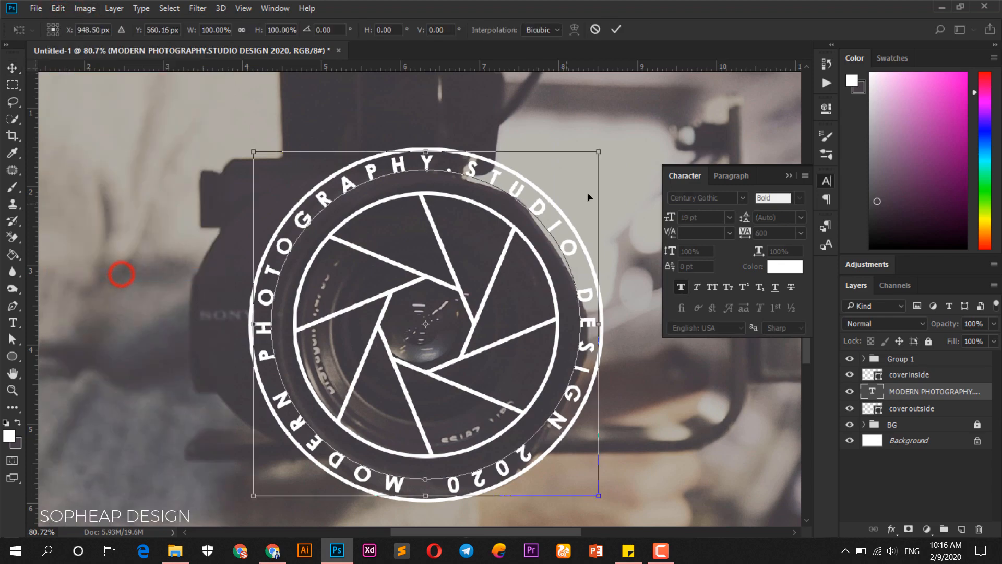
left_click_drag(599, 151, 589, 159)
left_click(616, 29)
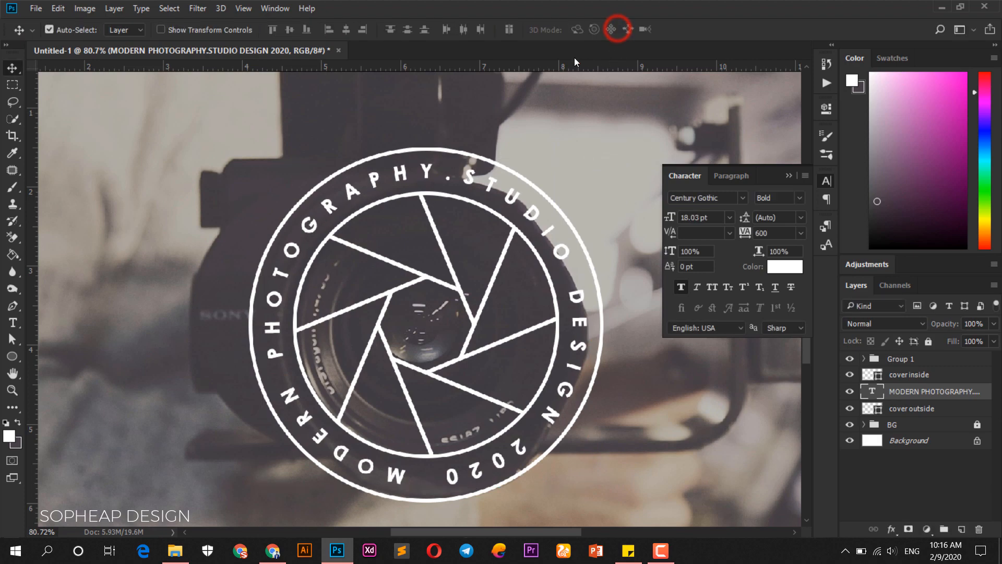
scroll(450, 148, "down", 4)
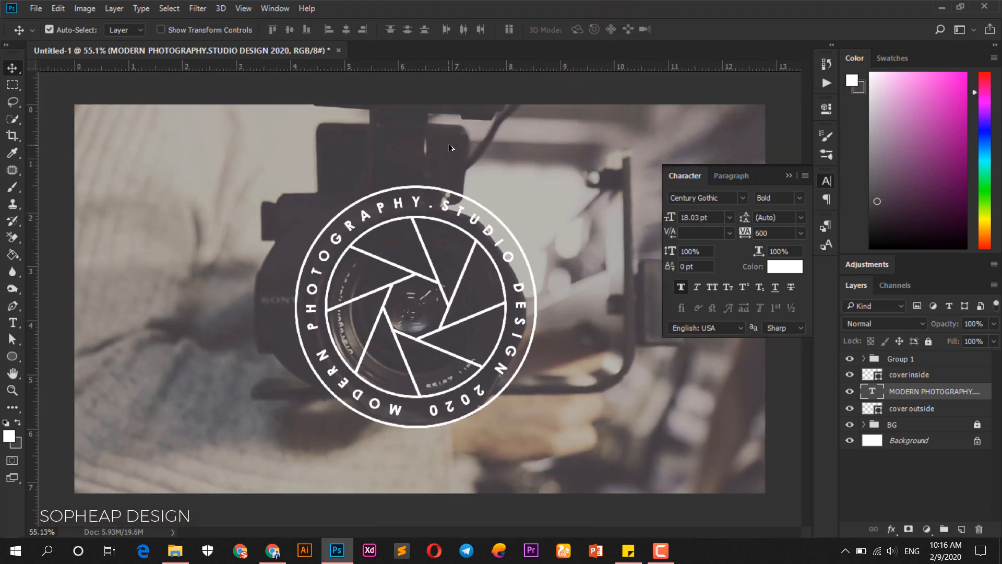
scroll(451, 148, "up", 2)
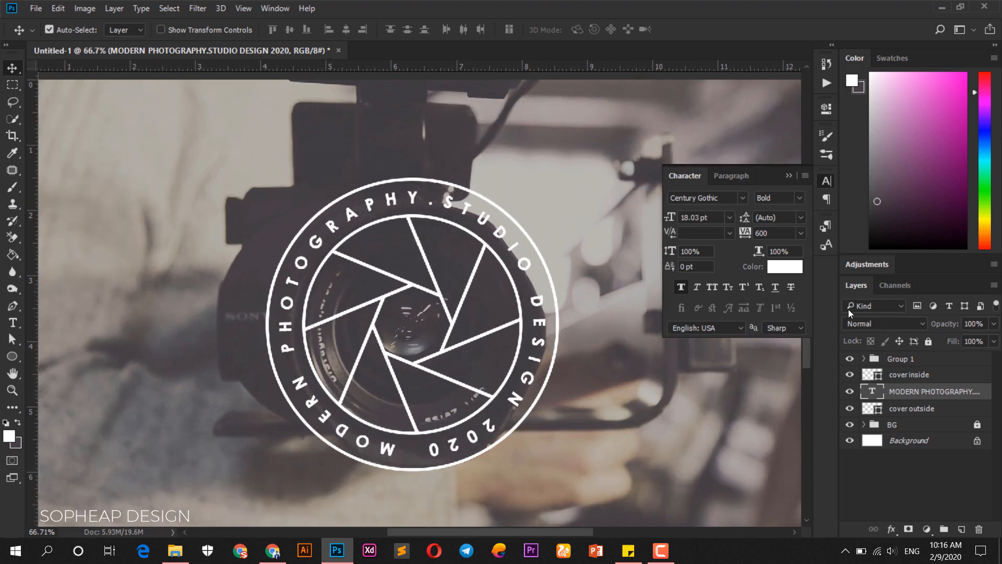
left_click(926, 359)
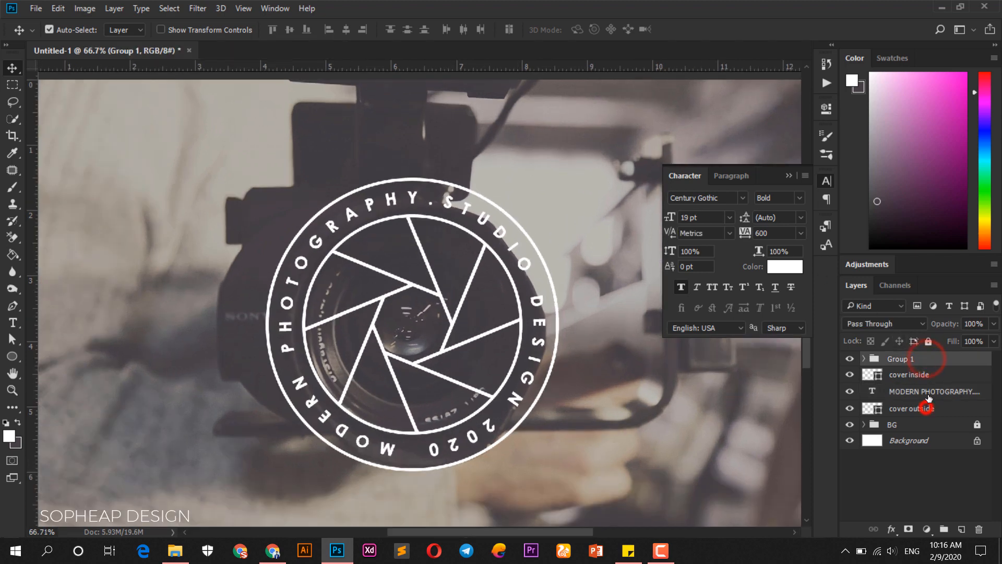
left_click(927, 408)
left_click(928, 395)
left_click(925, 374)
left_click(925, 360)
Draw a rounded rectangle about 857 × 338 px with 50 px corners across the rings, just above the "cover outside" layer
left_click(920, 410)
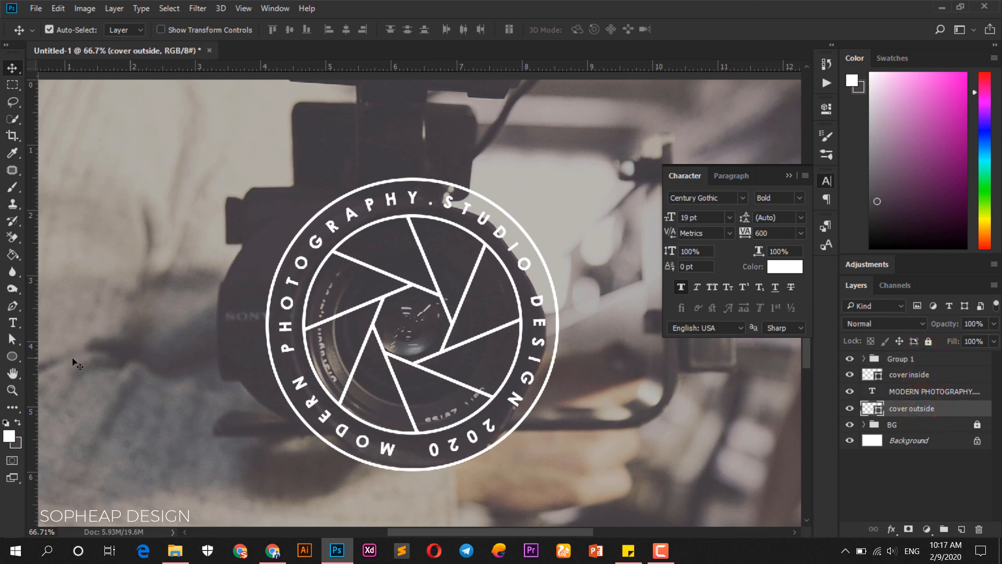
right_click(15, 359)
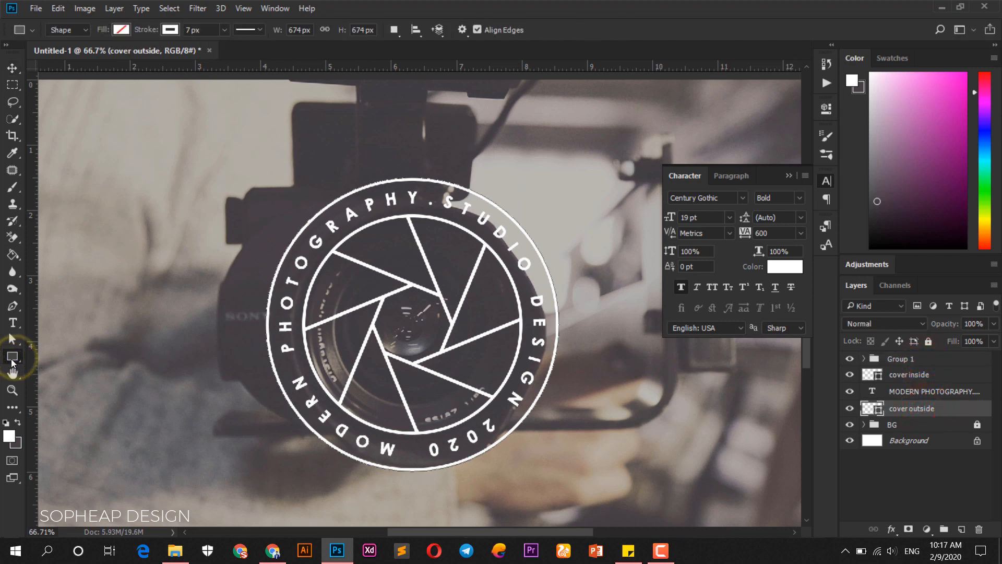
right_click(12, 359)
left_click(72, 370)
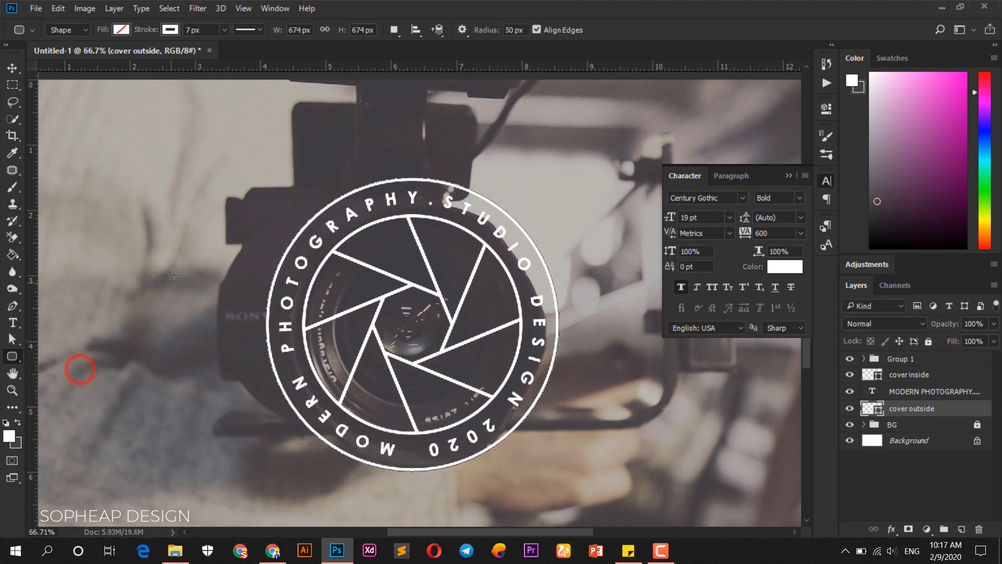
left_click_drag(215, 262, 586, 408)
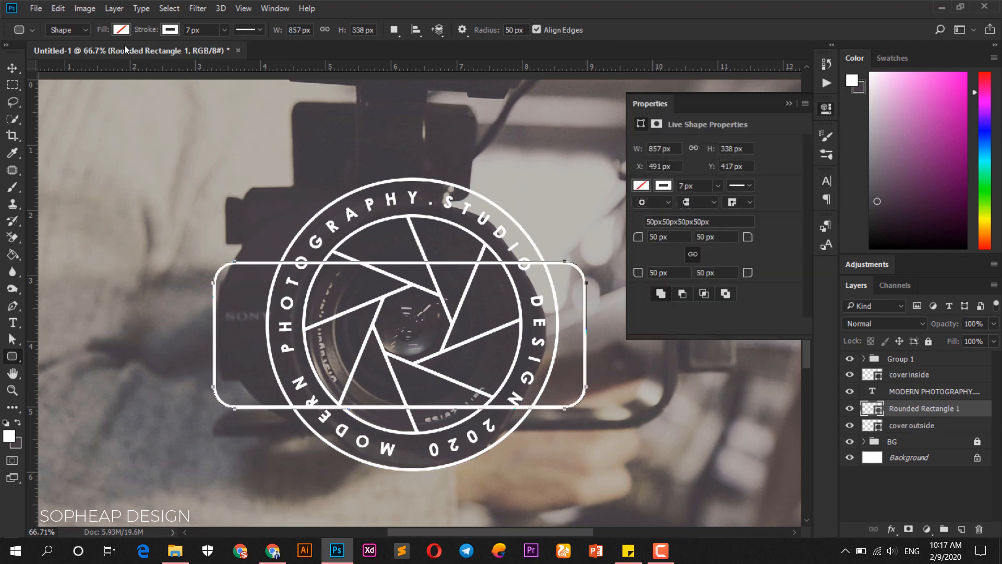
Align all layers from Group 1 through "cover outside" on their vertical and horizontal centers, then deselect them
left_click(11, 68)
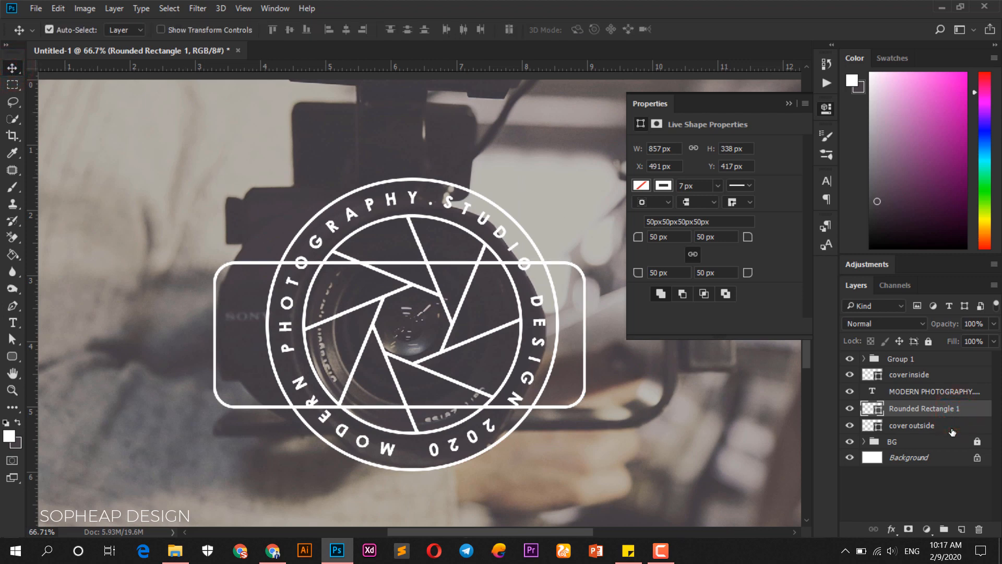
left_click(952, 430)
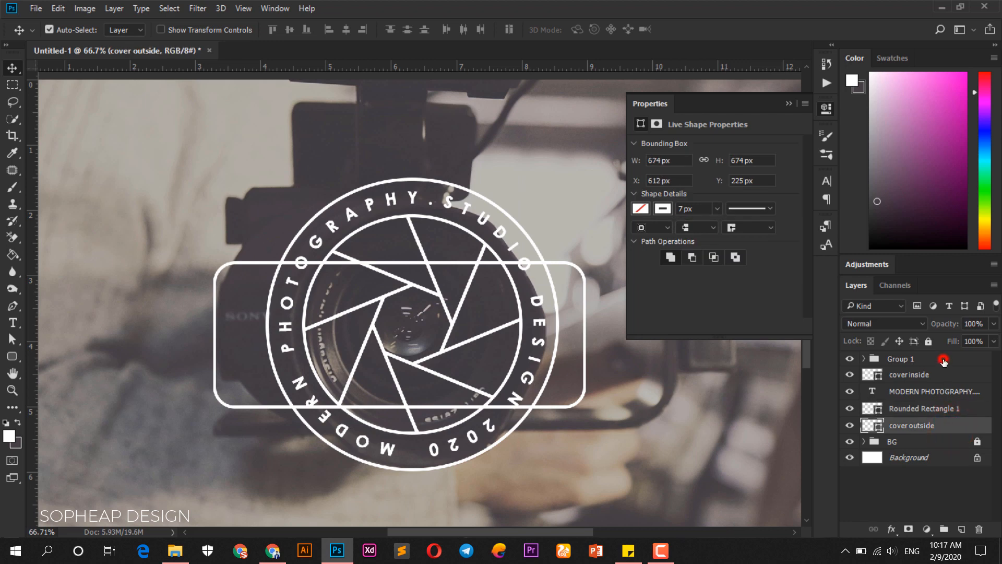
left_click(944, 360)
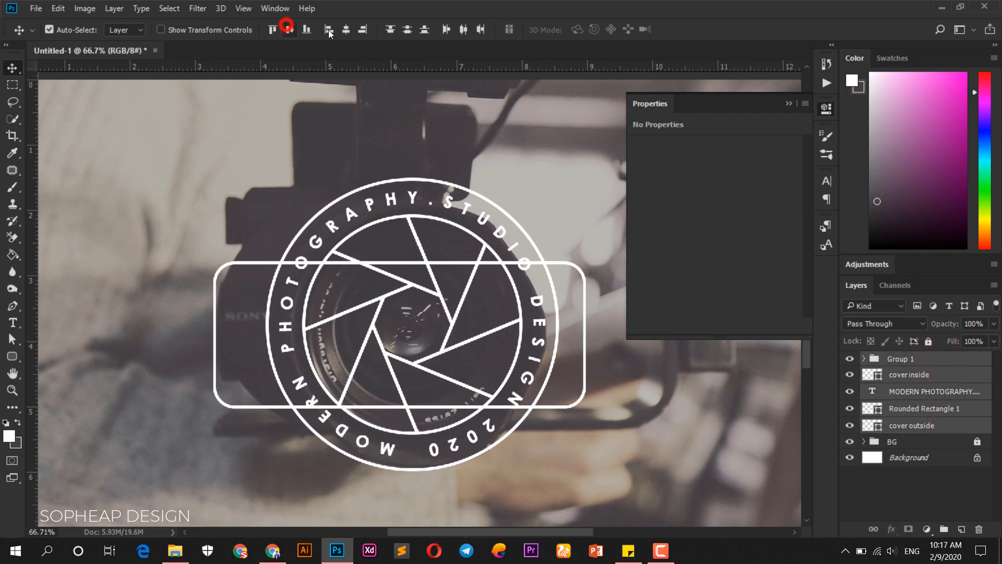
left_click(346, 30)
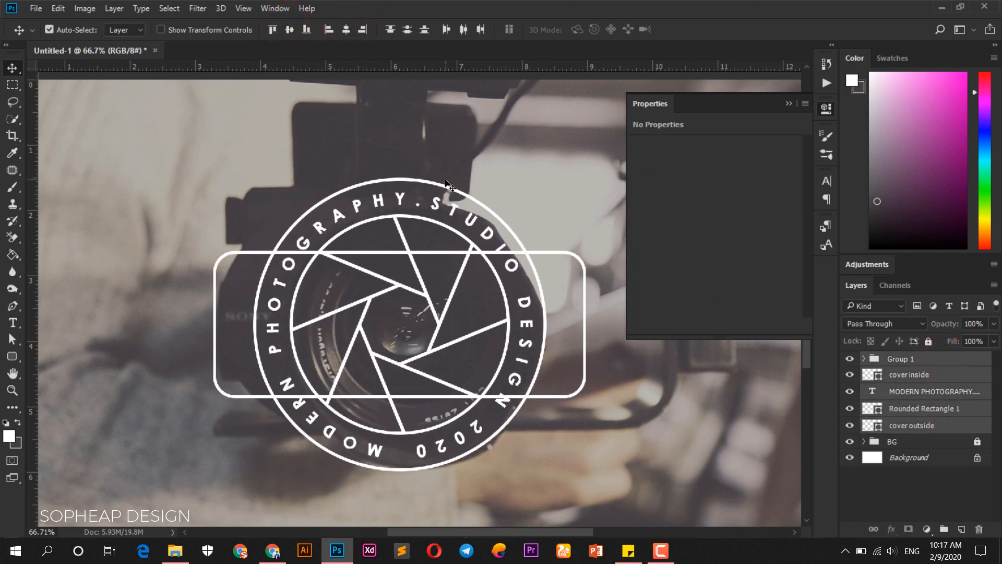
left_click(469, 164)
Mask out the part of the rounded rectangle inside the "cover outside" circle and move its layer below "cover outside"
left_click(913, 425)
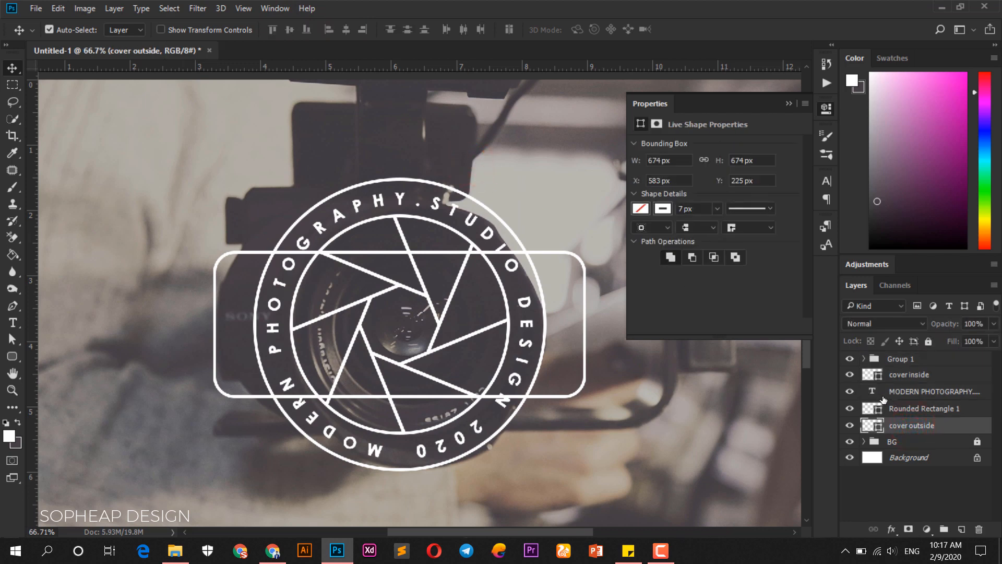
left_click(931, 410)
left_click(915, 426)
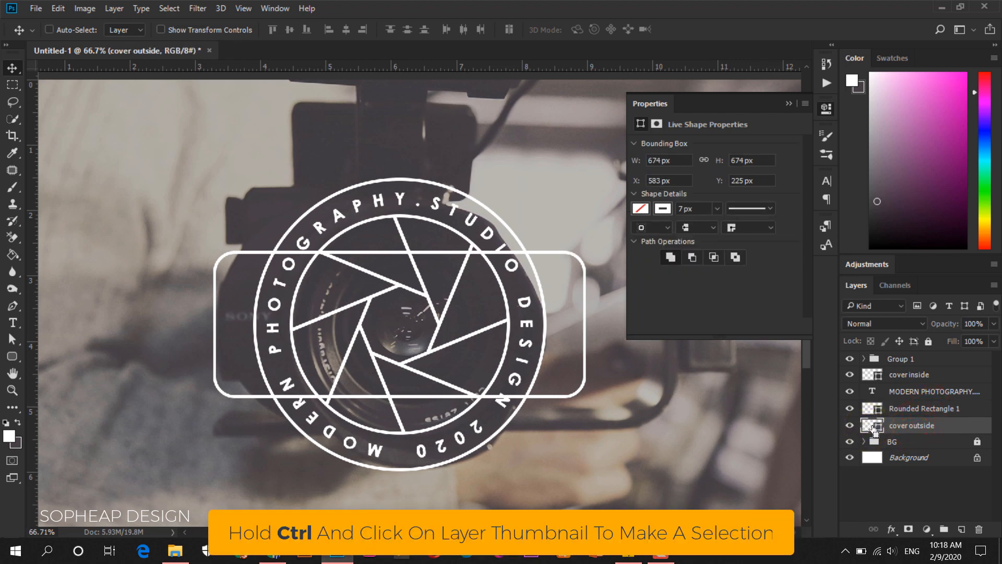
left_click(869, 428, "ctrl")
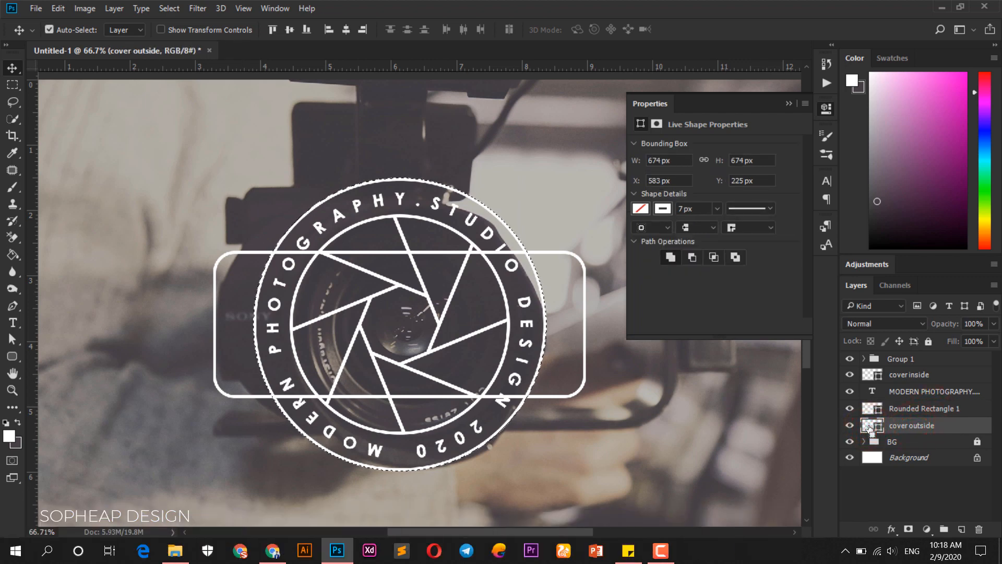
left_click(6, 423)
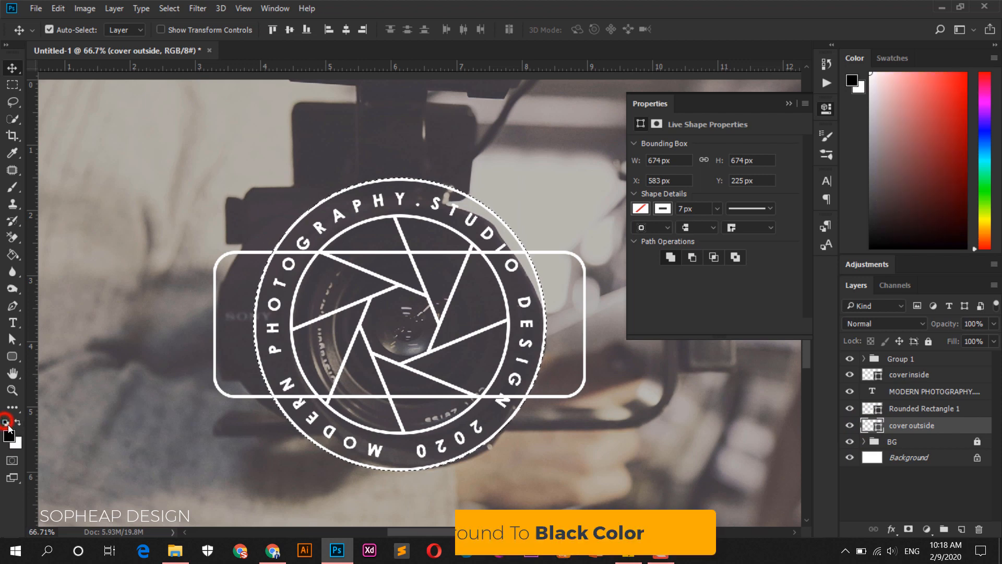
left_click(17, 422)
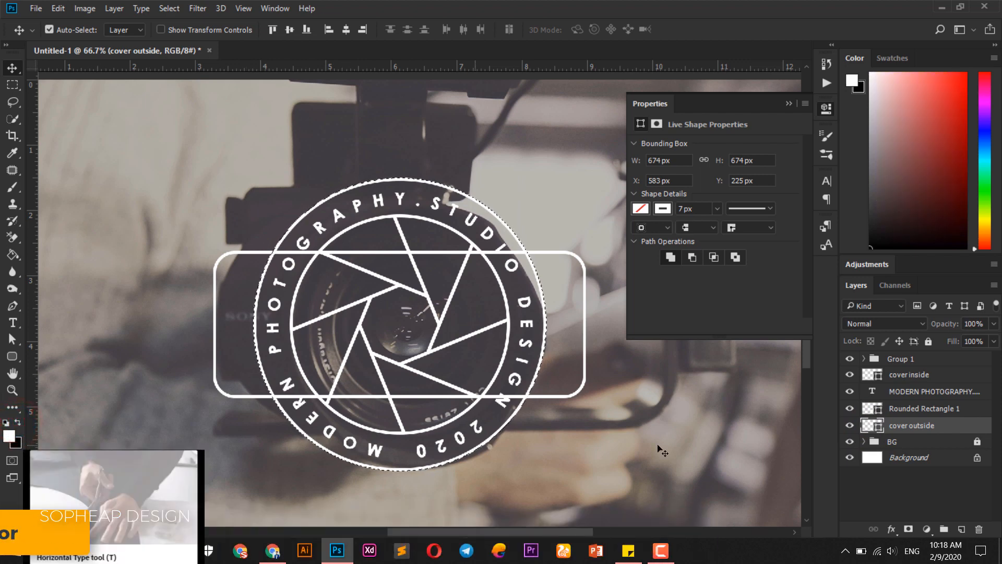
left_click(917, 409)
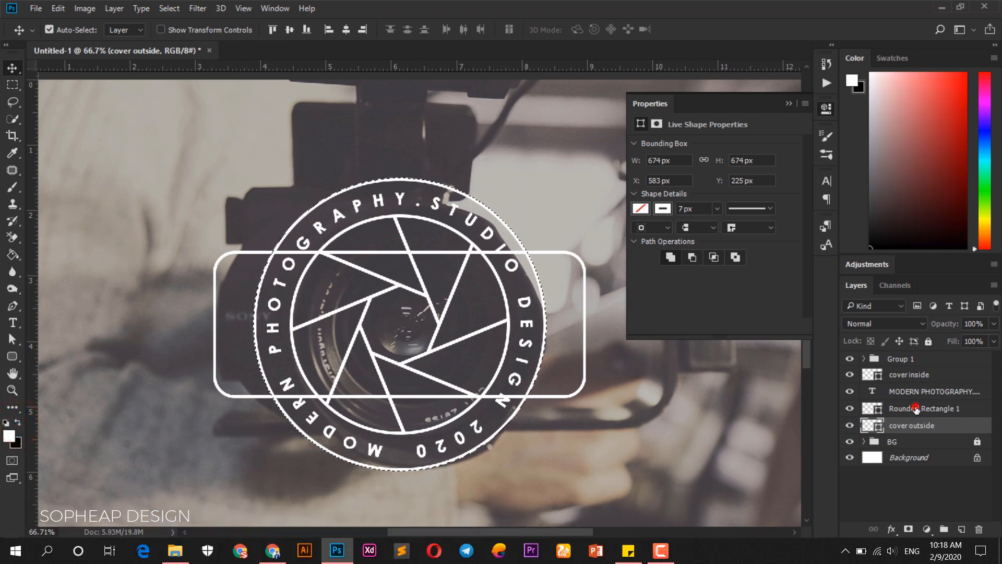
left_click(908, 529, "alt")
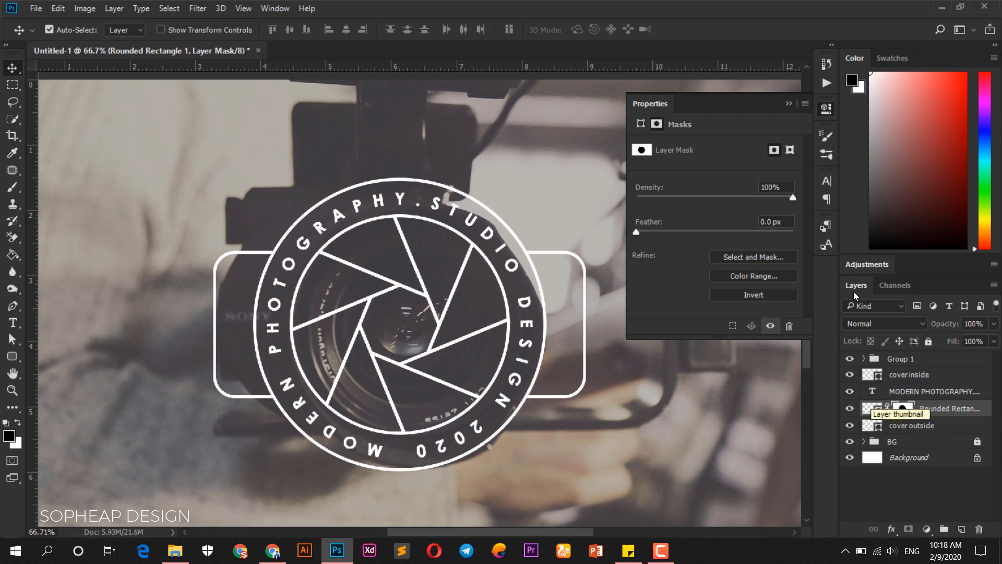
left_click(826, 109)
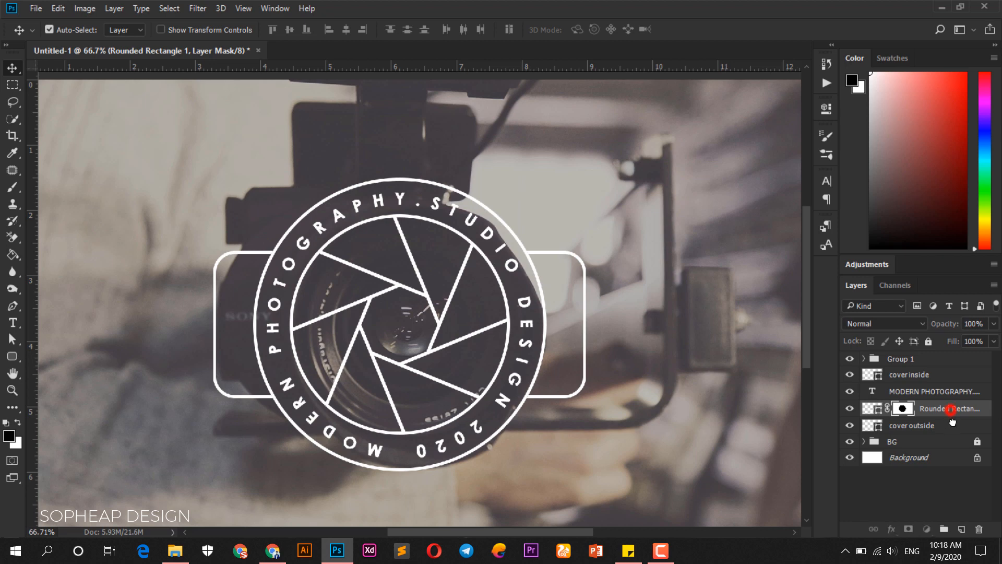
left_click_drag(953, 422, 953, 426)
Scale the aperture group, both rings and the circular text together around their center to about 96.7%
left_click(951, 410)
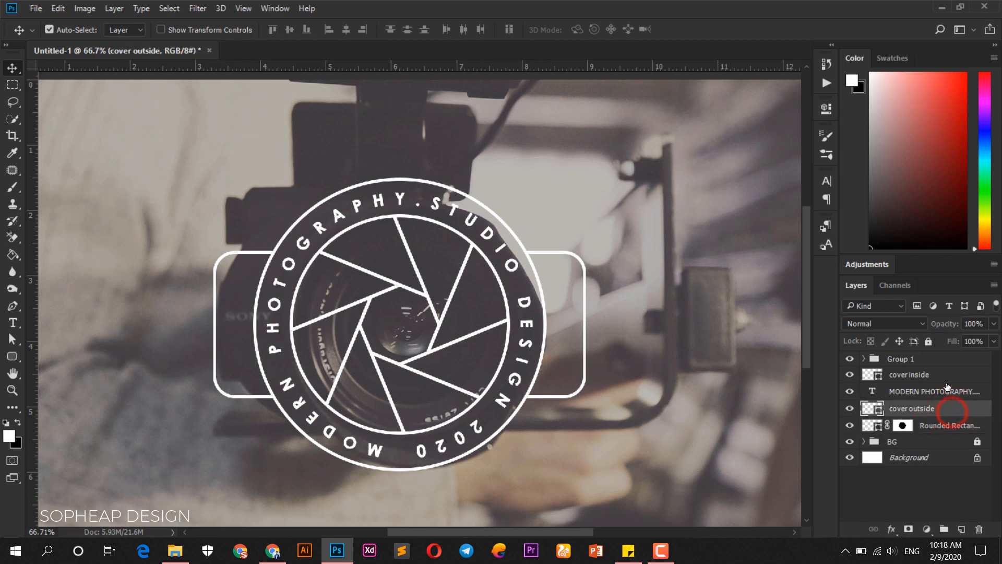
left_click(942, 363, "shift")
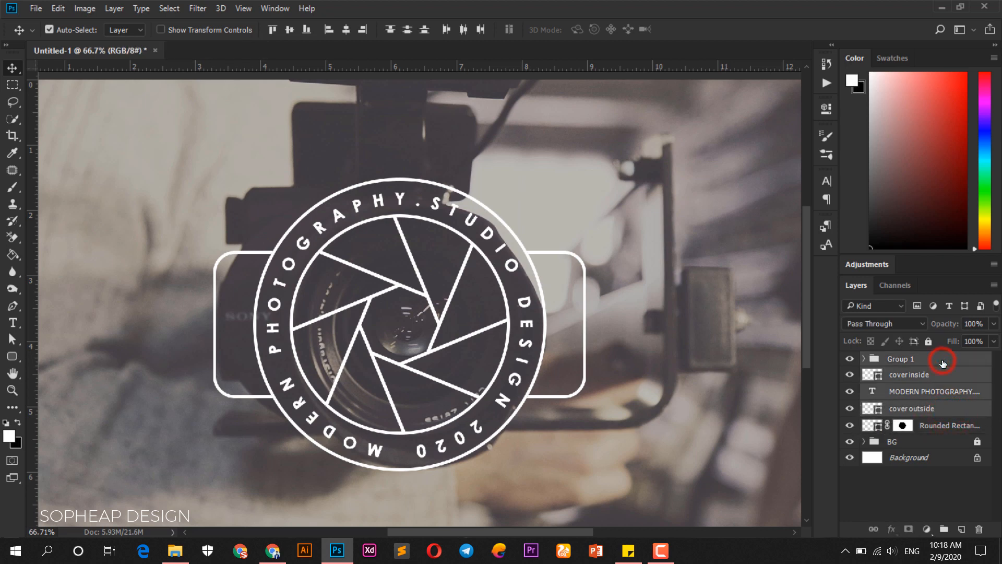
left_click(83, 9)
mouse_move(58, 8)
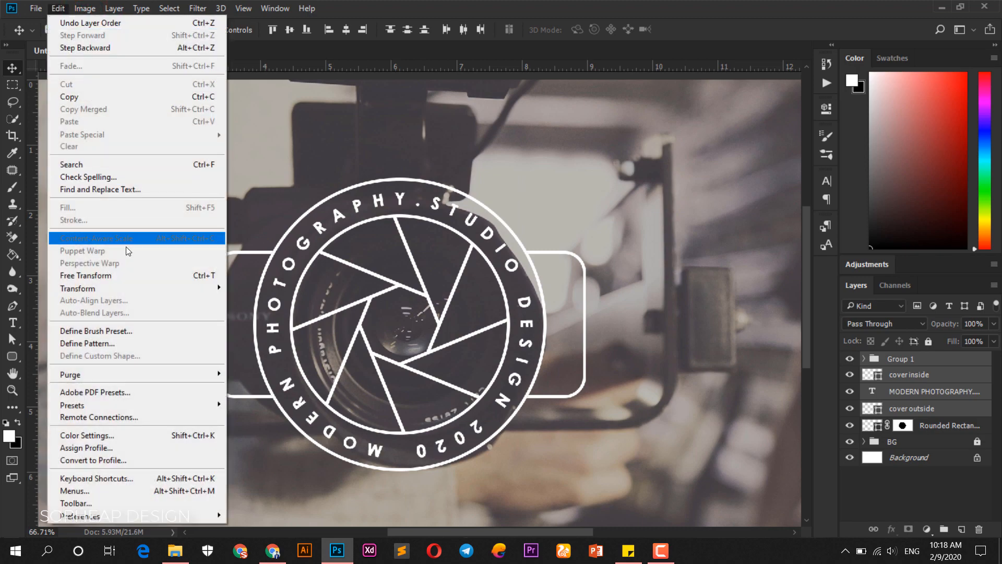
left_click(129, 272)
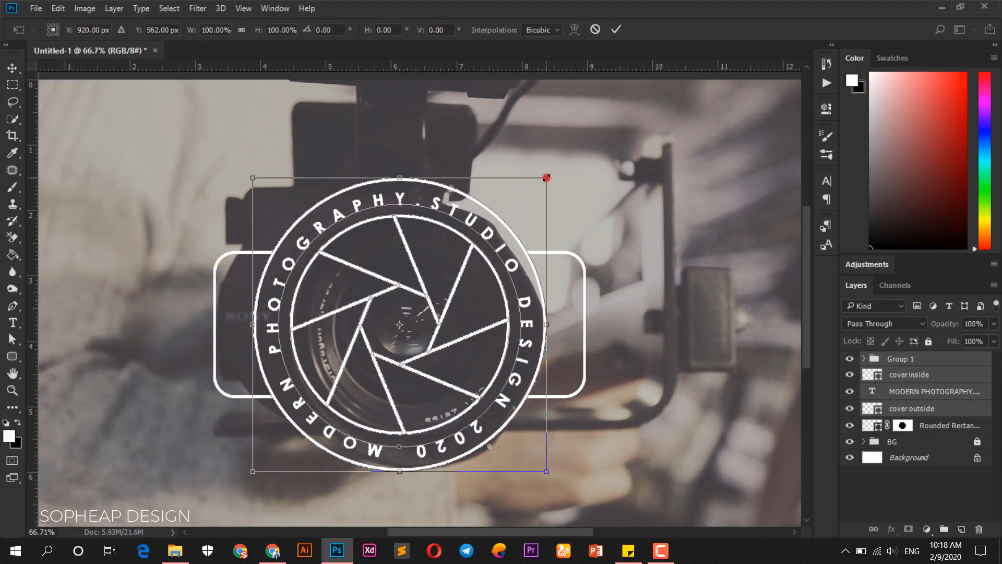
left_click_drag(547, 178, 542, 182)
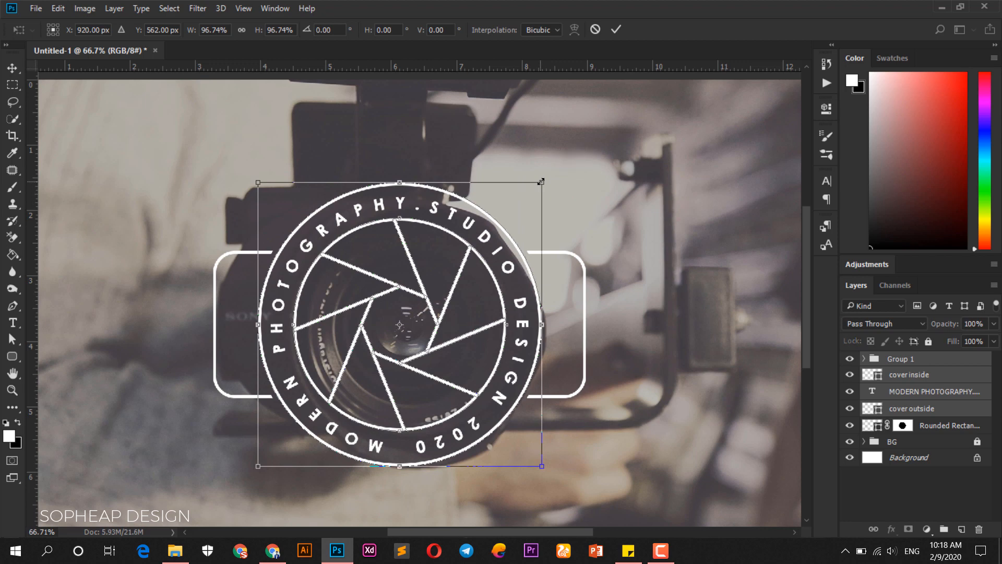
left_click(616, 29)
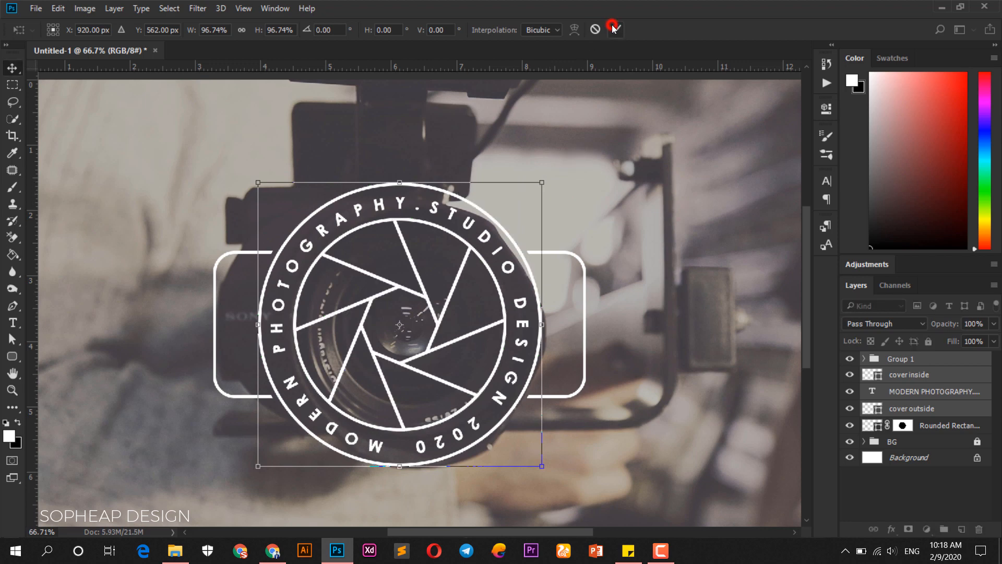
Group all the badge layers, from Group 1 down to the masked rounded rectangle, into a new group
left_click(958, 357)
left_click(952, 426, "shift")
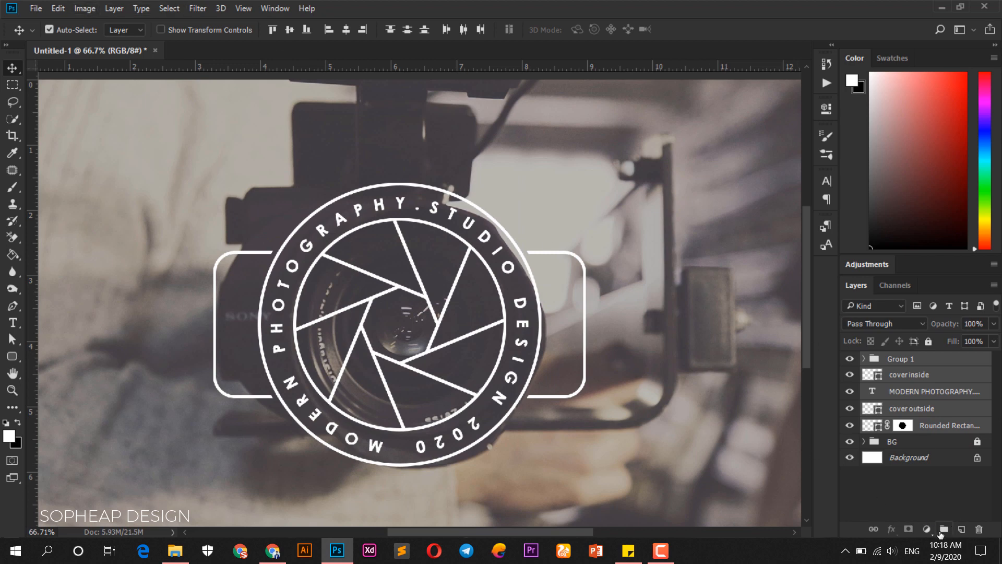
left_click(943, 530)
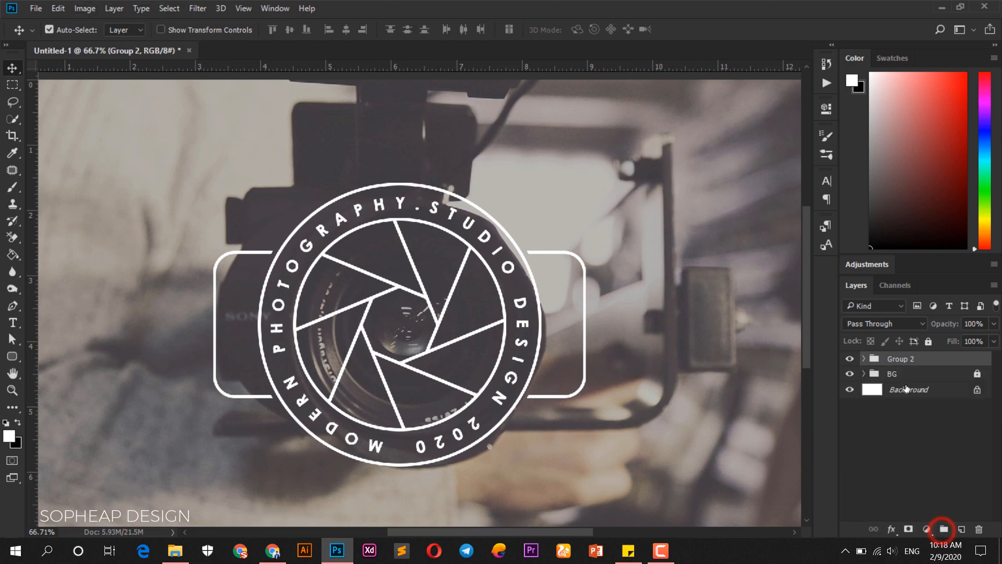
Scale the whole camera badge group around its center to about 93.6%
left_click(88, 10)
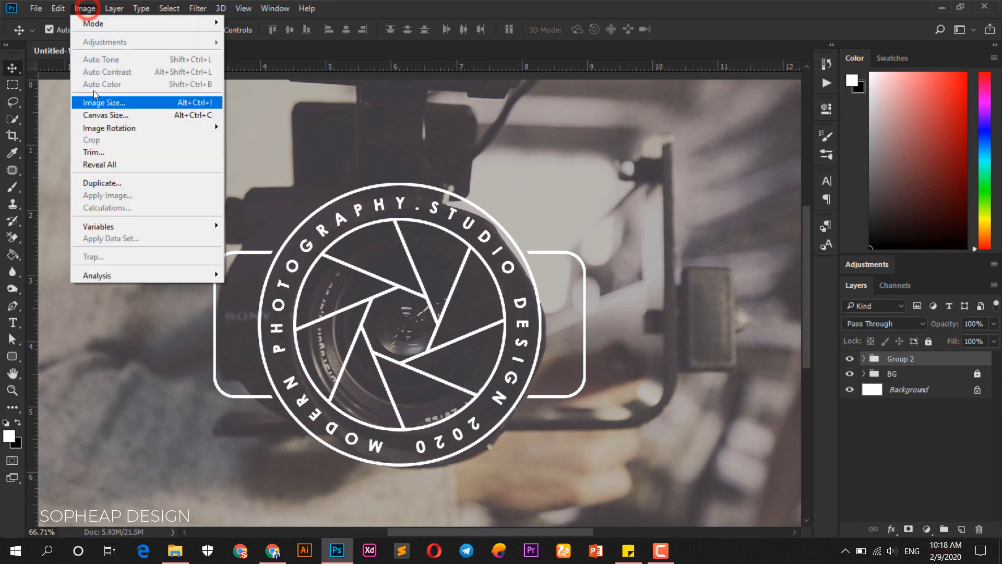
mouse_move(58, 8)
left_click(162, 277)
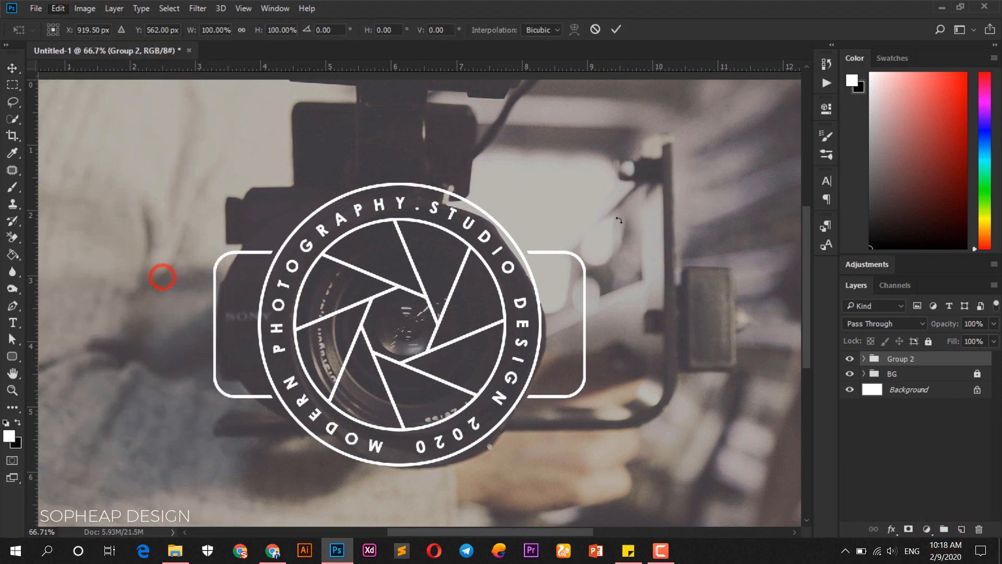
left_click_drag(588, 184, 574, 192)
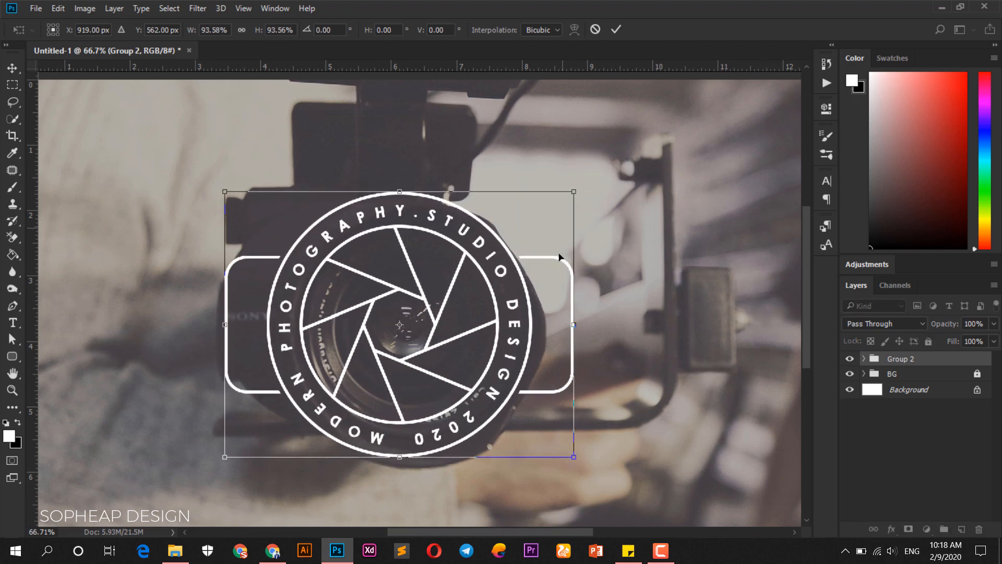
left_click(618, 31)
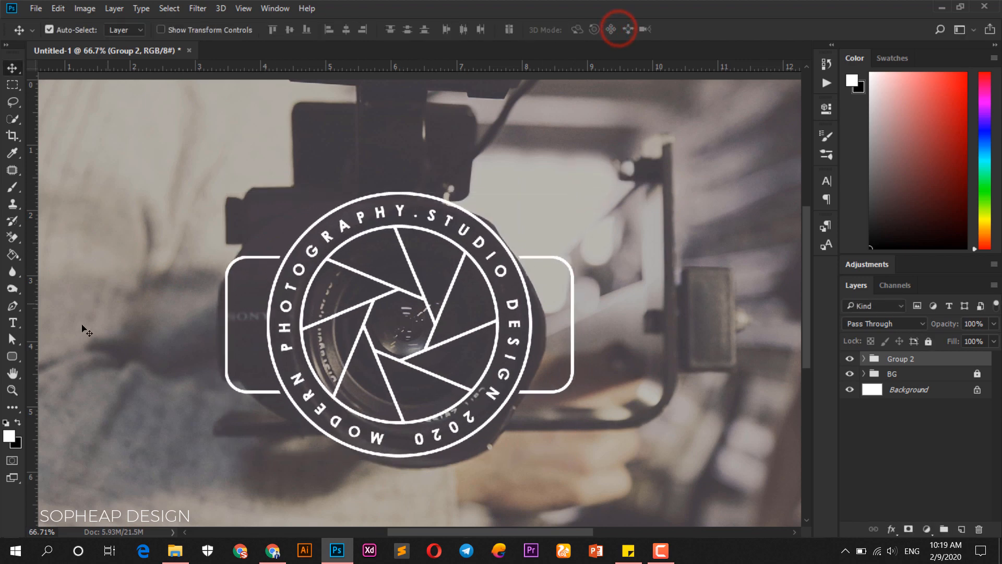
Examine the camera badge at 100% and then the whole composition at reduced zoom, with no layer selected
left_click(13, 390)
left_click(343, 30)
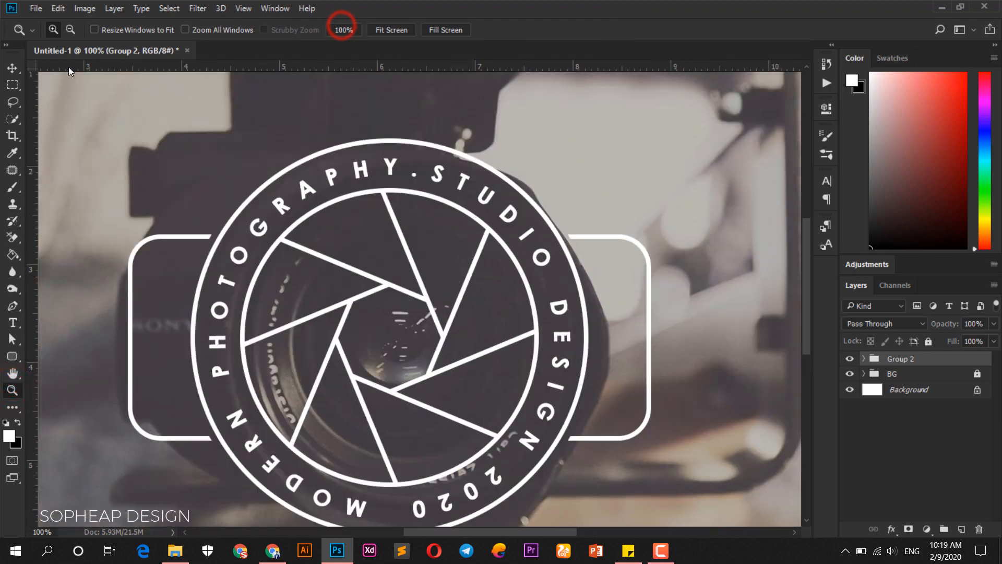
scroll(417, 203, "down", 2)
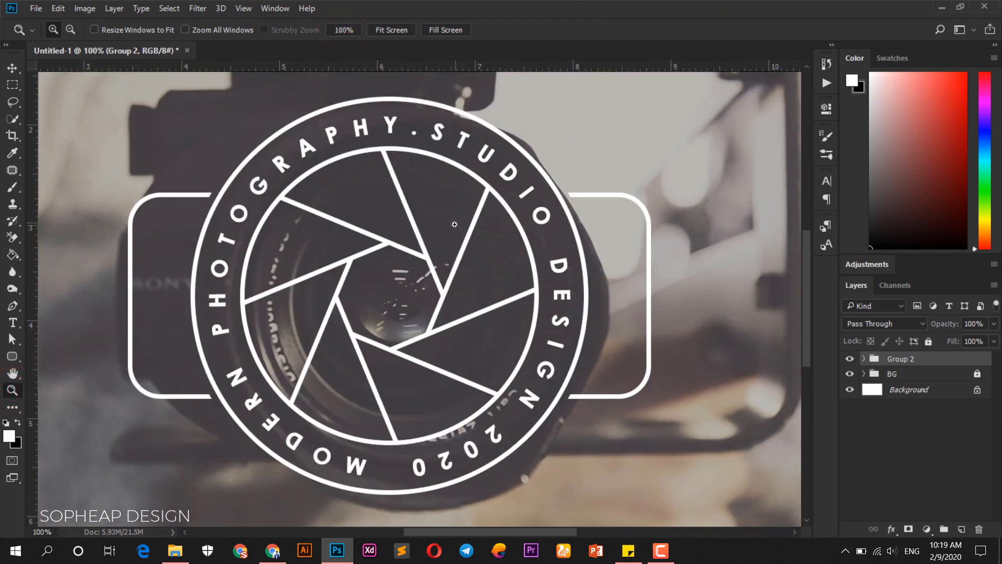
scroll(455, 225, "up", 1)
left_click(455, 225, "alt")
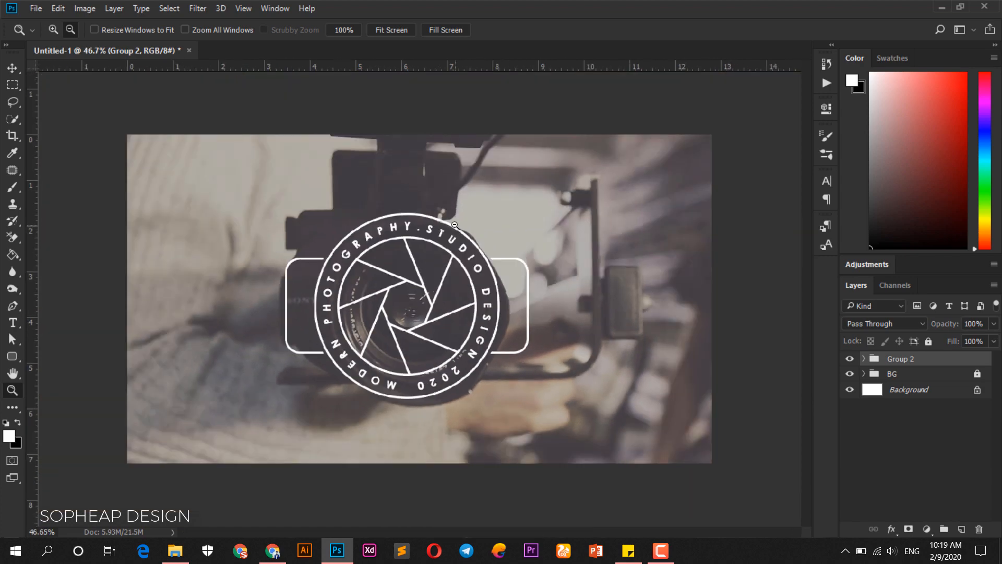
left_click(455, 225)
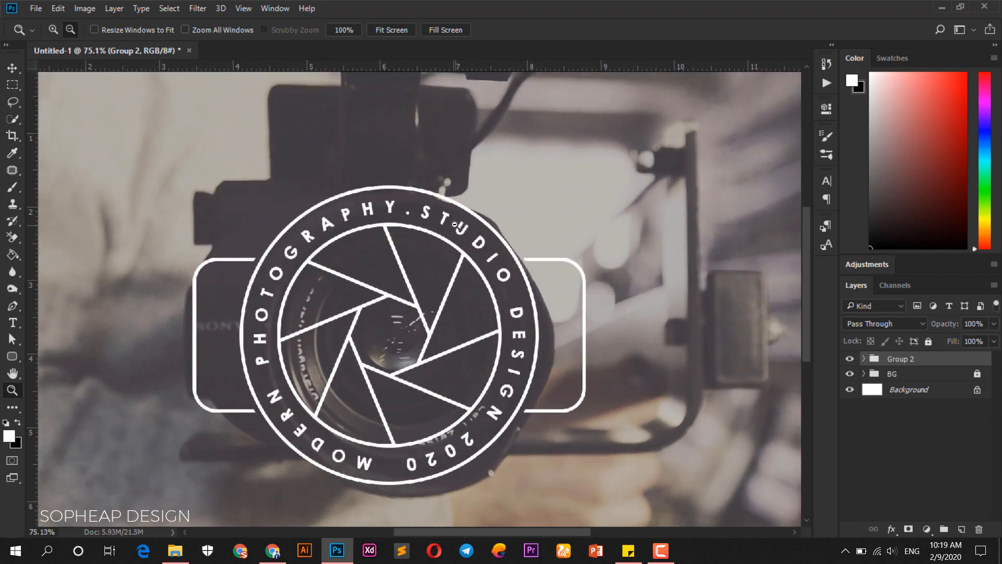
left_click(454, 225, "alt")
left_click(12, 68)
left_click(145, 141)
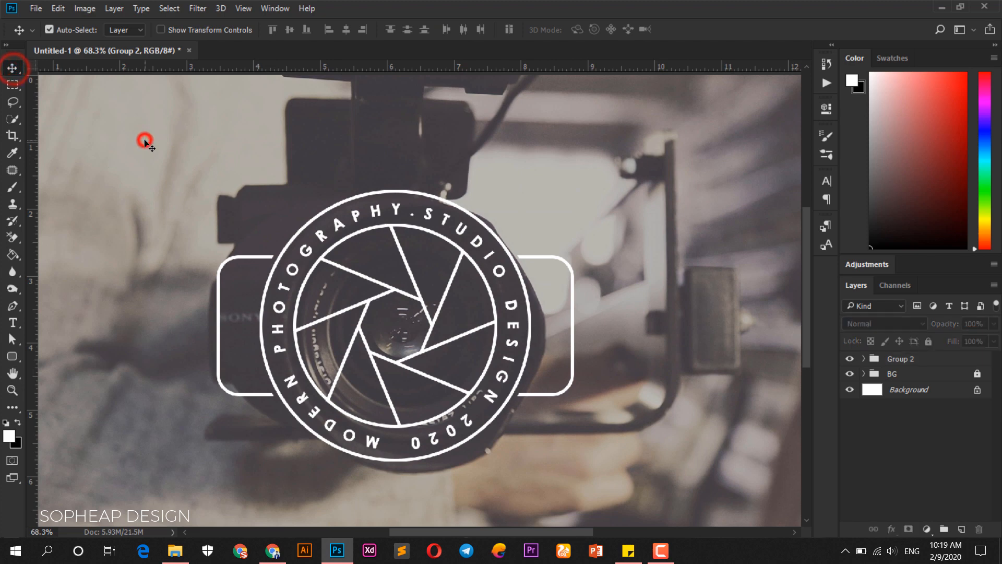
scroll(145, 140, "down", 2)
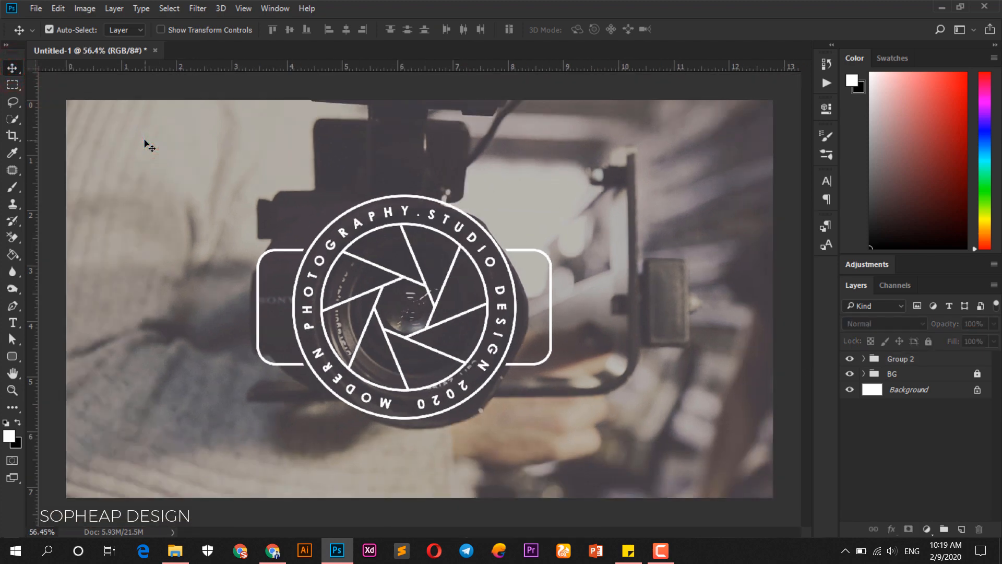